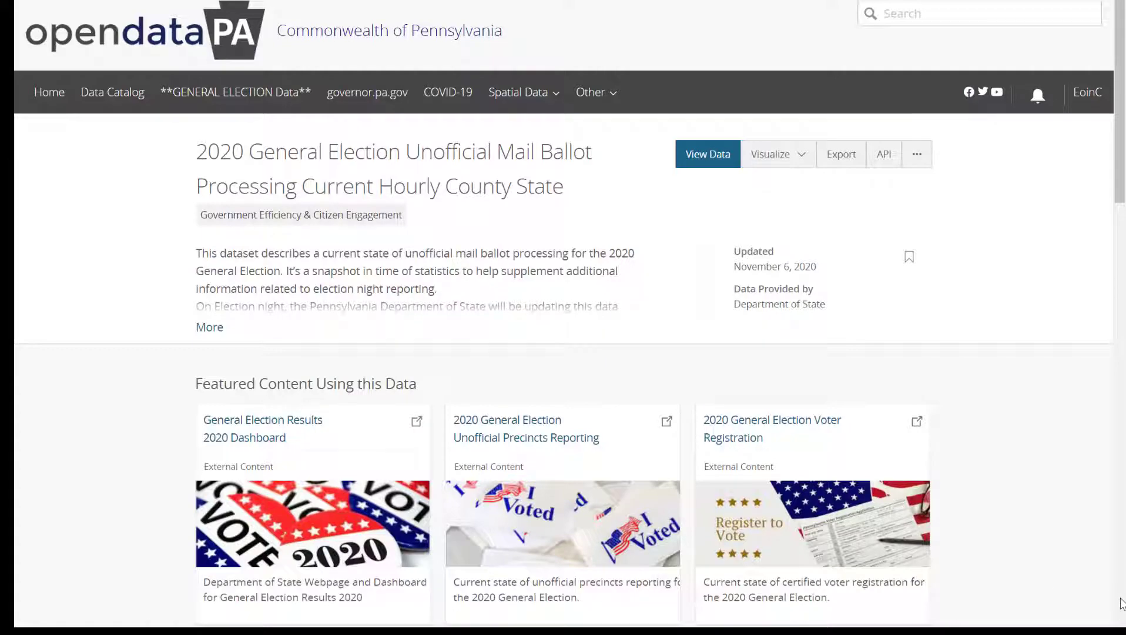
Step: Copy the JSON API endpoint of the 2020 General Election mail ballot processing dataset
{"action": "scroll", "coordinate": [1122, 603], "scroll_direction": "down", "scroll_amount": 5}
{"action": "scroll", "coordinate": [1122, 603], "scroll_direction": "down", "scroll_amount": 10}
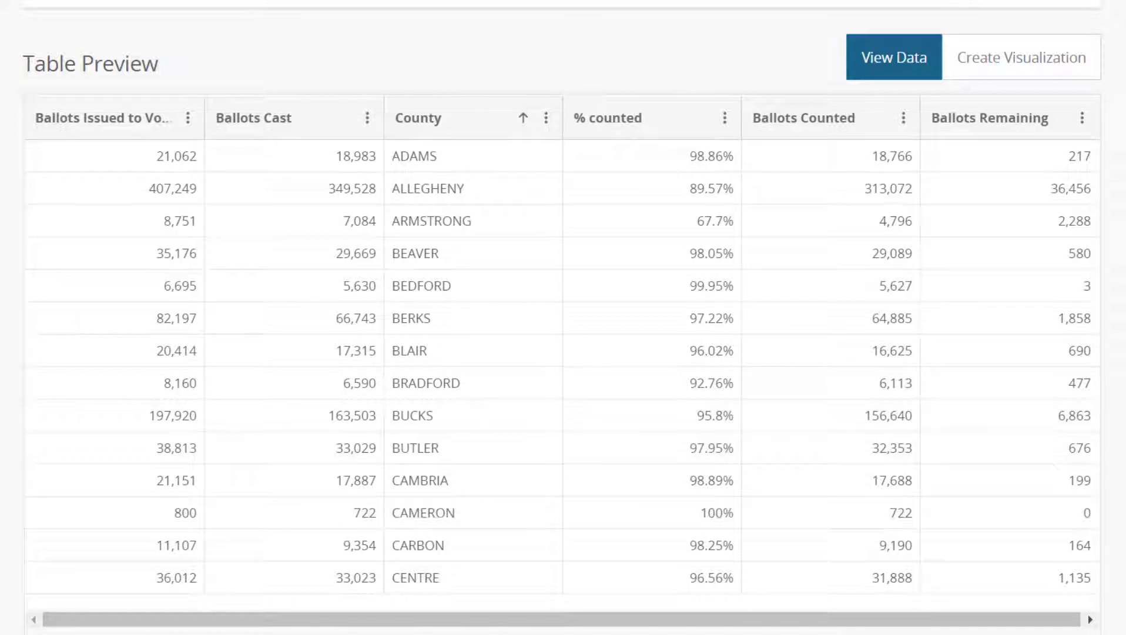
{"action": "scroll", "coordinate": [563, 317], "scroll_direction": "up", "scroll_amount": 10}
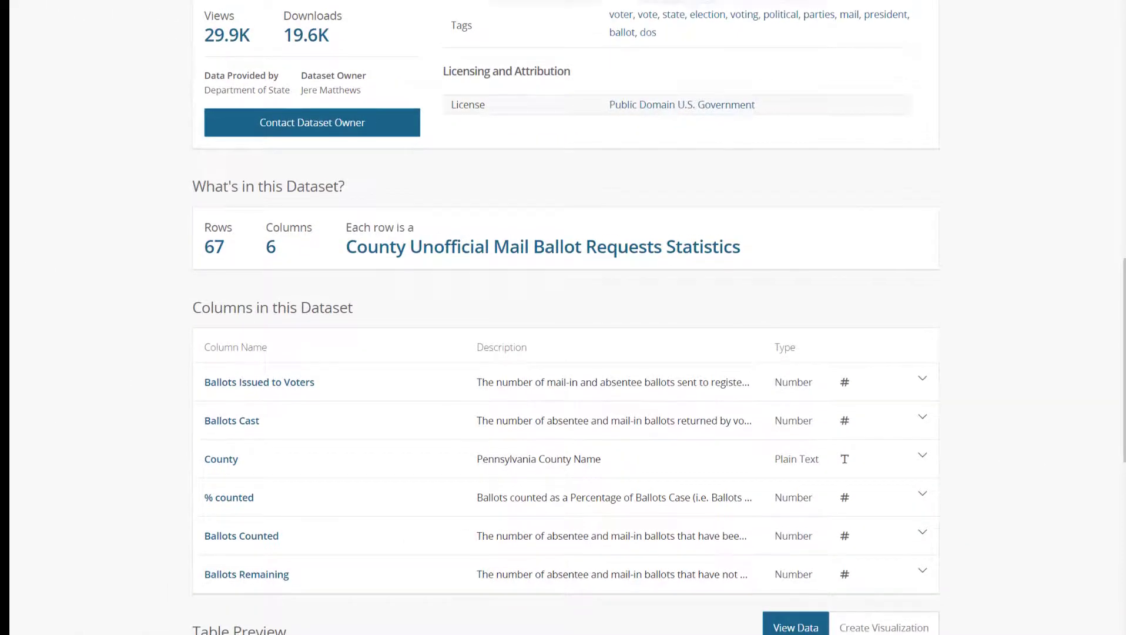
{"action": "scroll", "coordinate": [562, 317], "scroll_direction": "up", "scroll_amount": 10}
{"action": "scroll", "coordinate": [563, 318], "scroll_direction": "up", "scroll_amount": 4}
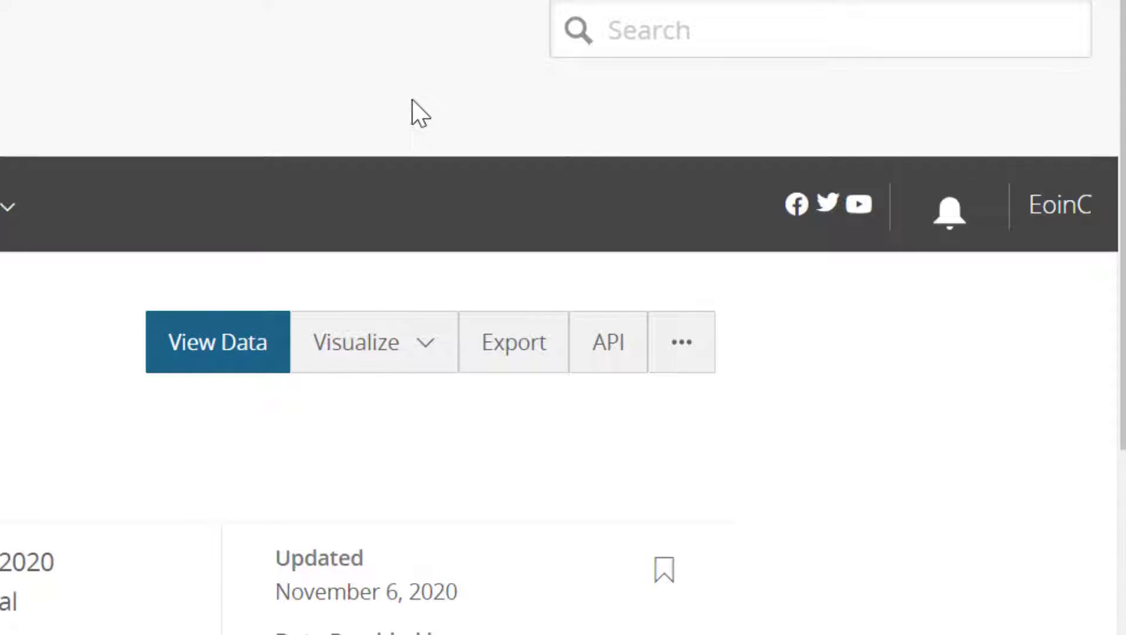
{"action": "left_click", "coordinate": [611, 347]}
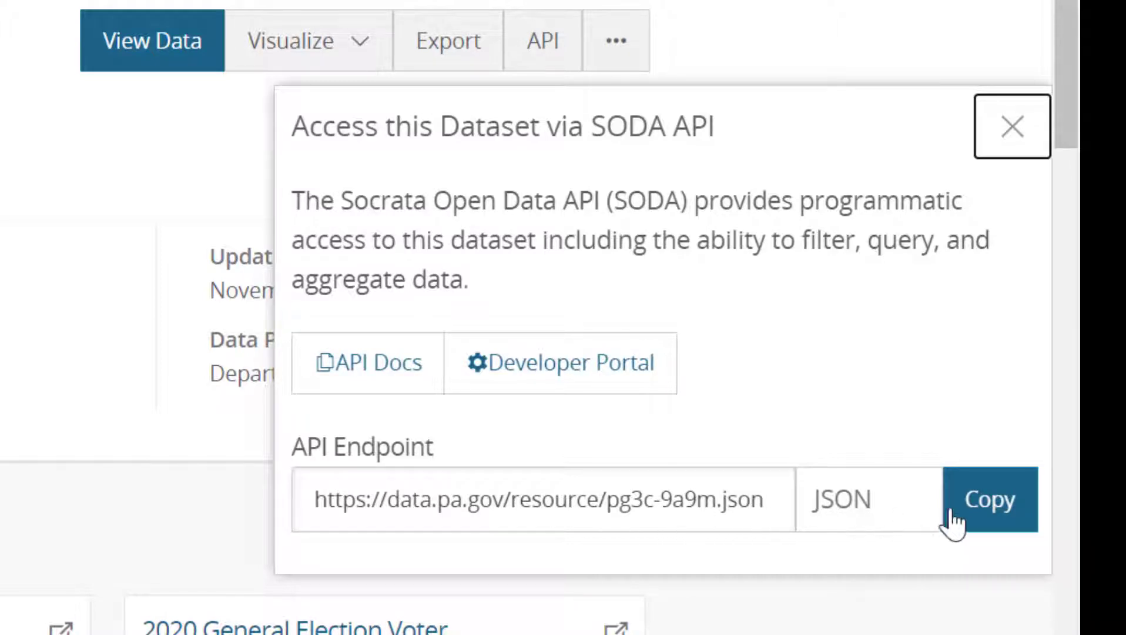
{"action": "left_click", "coordinate": [997, 515]}
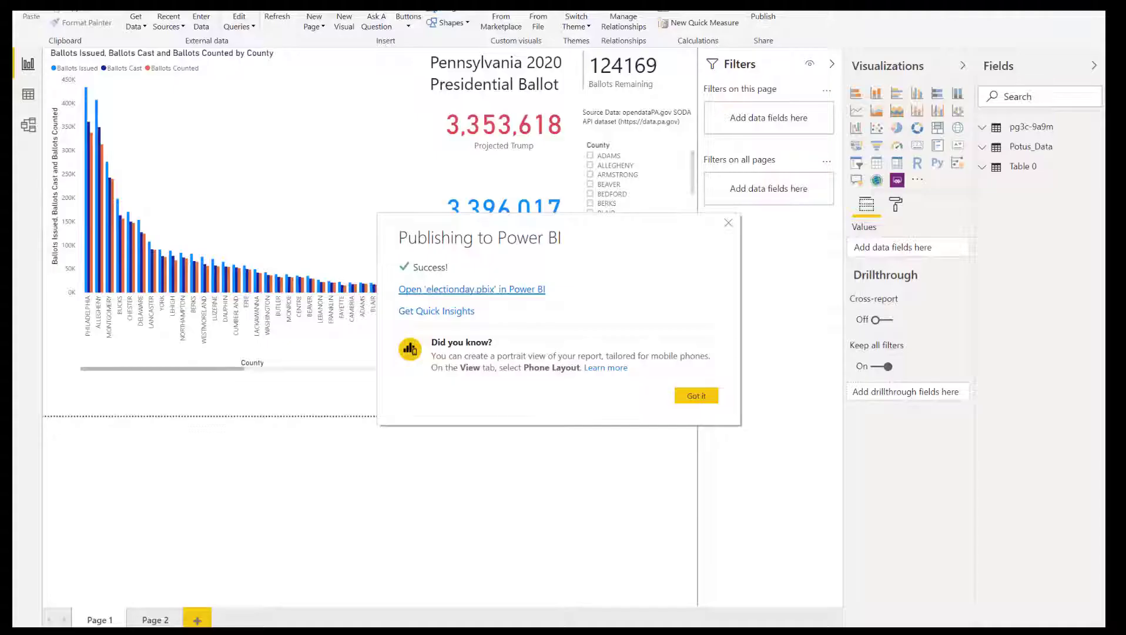
{"action": "left_click", "coordinate": [696, 395]}
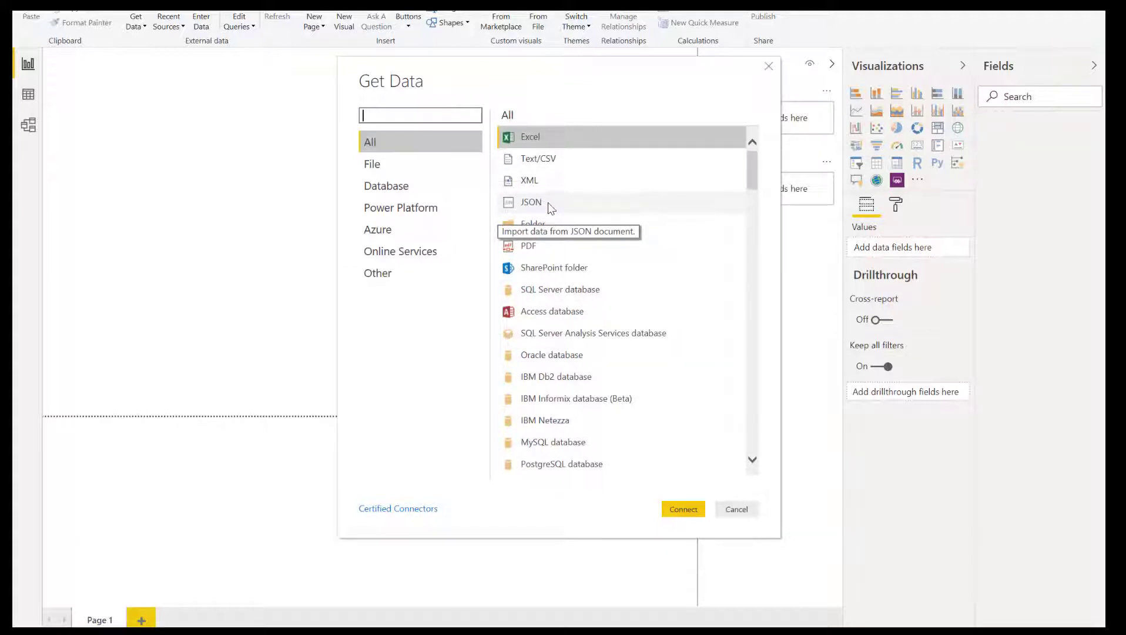
{"action": "left_click", "coordinate": [754, 433]}
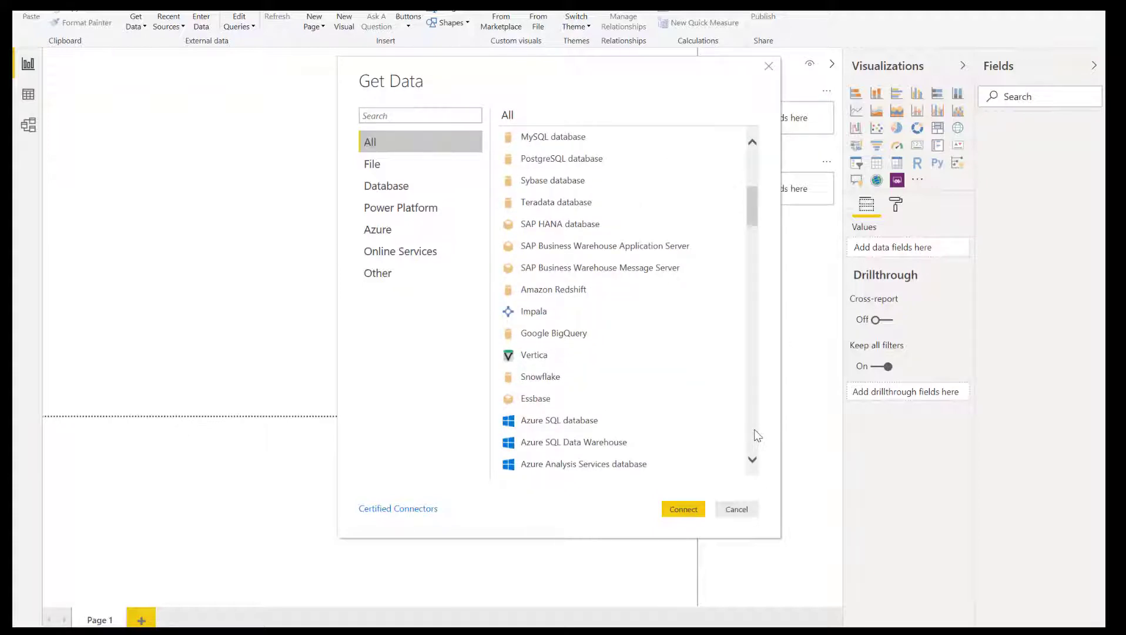
{"action": "left_click", "coordinate": [755, 432]}
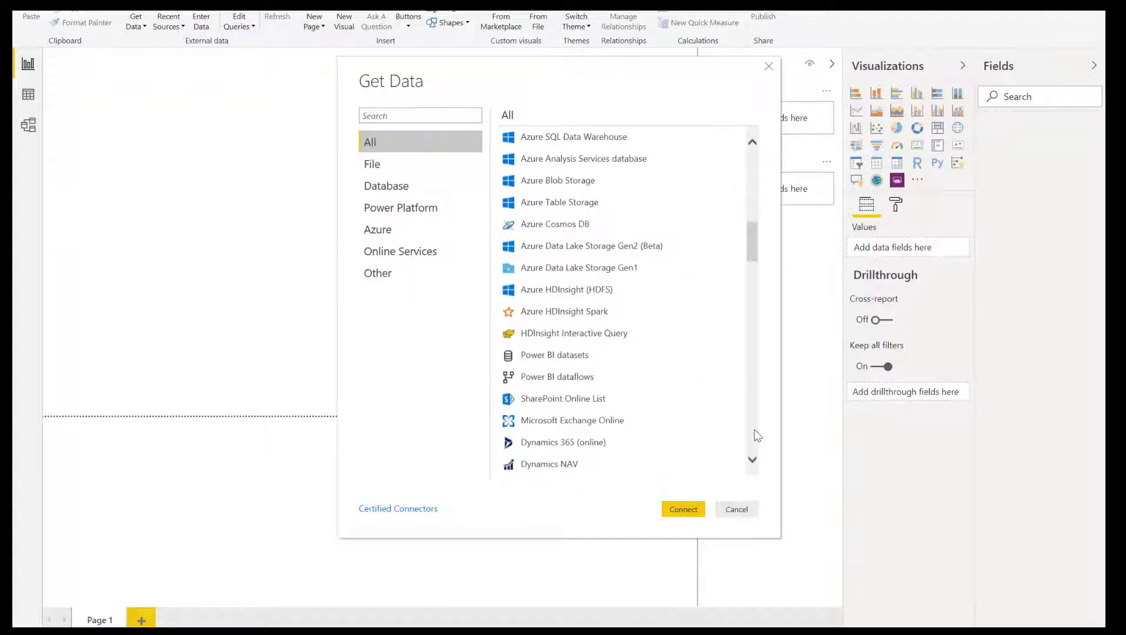
{"action": "left_click", "coordinate": [755, 433]}
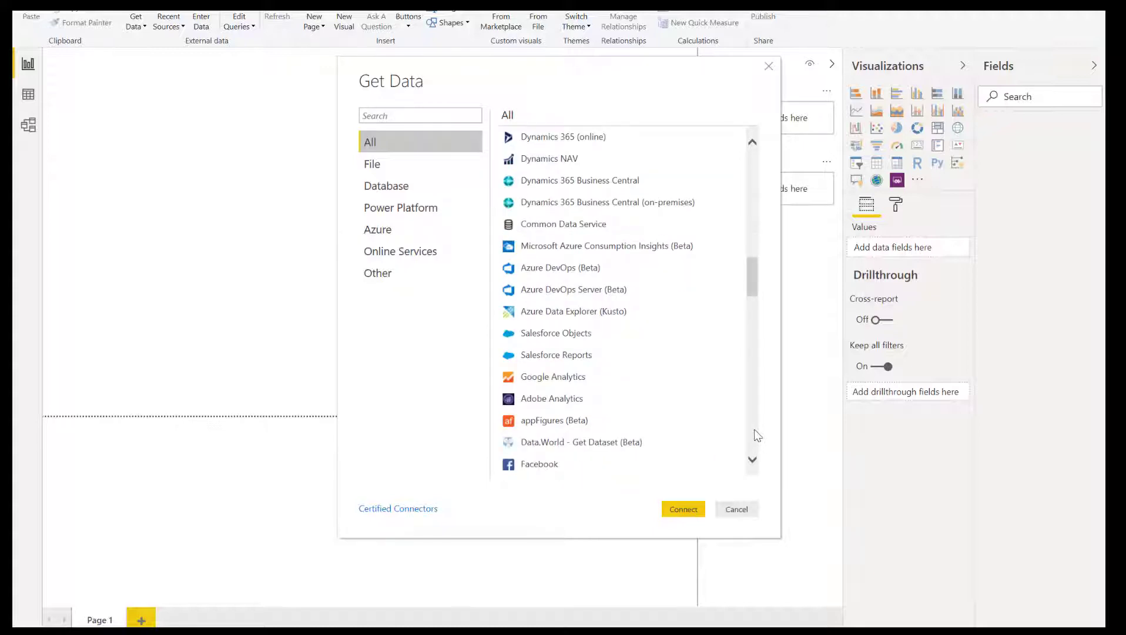
{"action": "left_click", "coordinate": [755, 433]}
{"action": "type", "text": "web"}
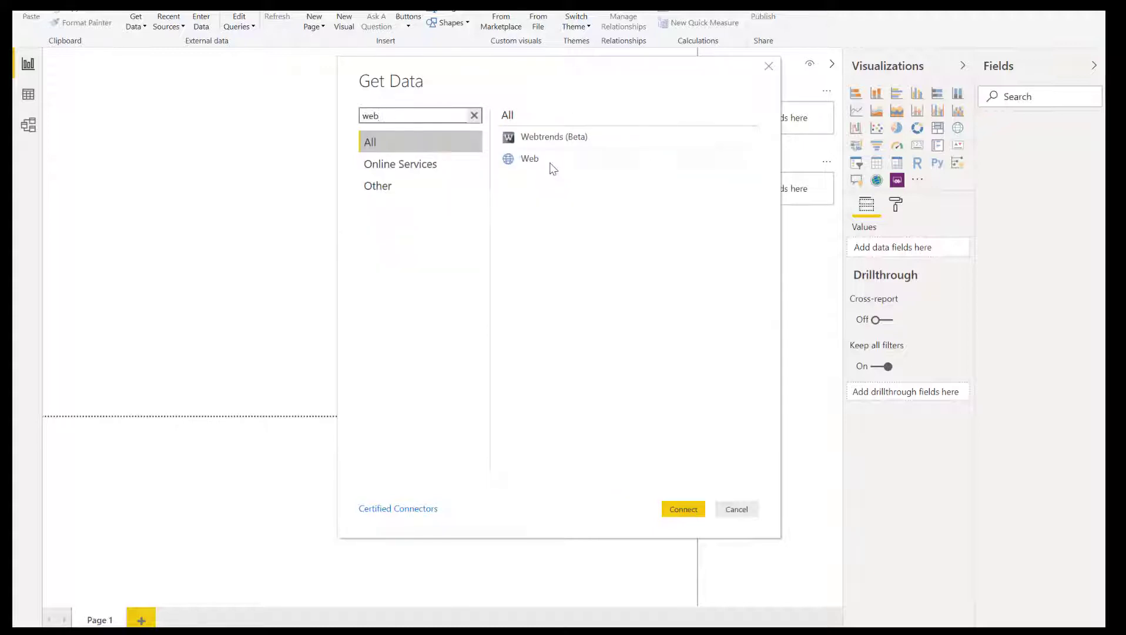
{"action": "left_click", "coordinate": [548, 162]}
{"action": "left_click", "coordinate": [682, 507]}
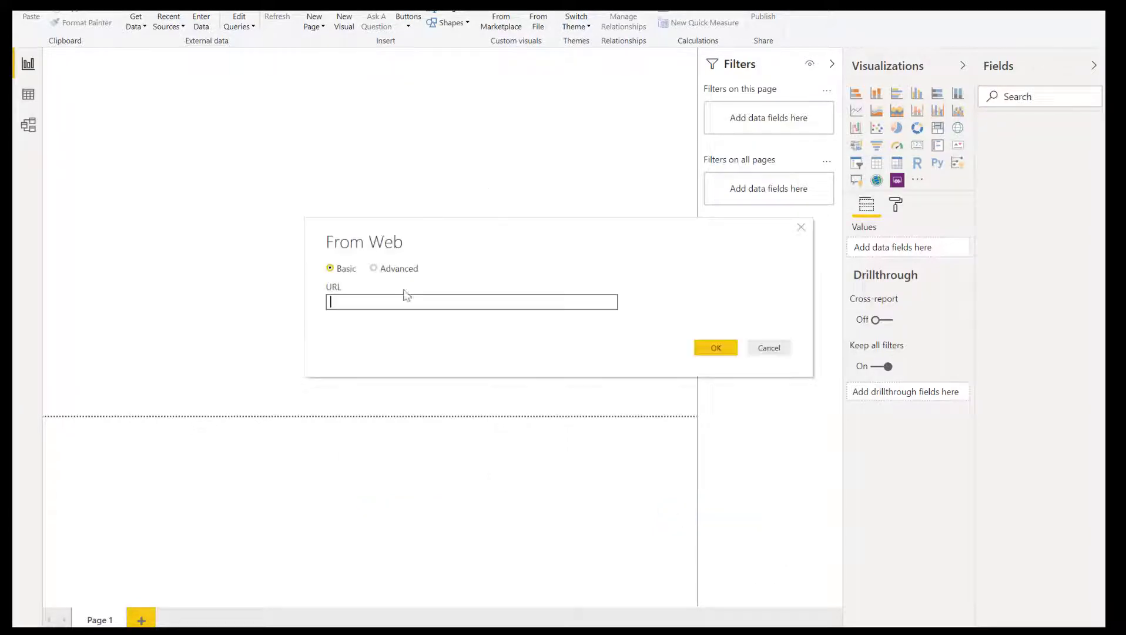
{"action": "key", "text": "ctrl+v"}
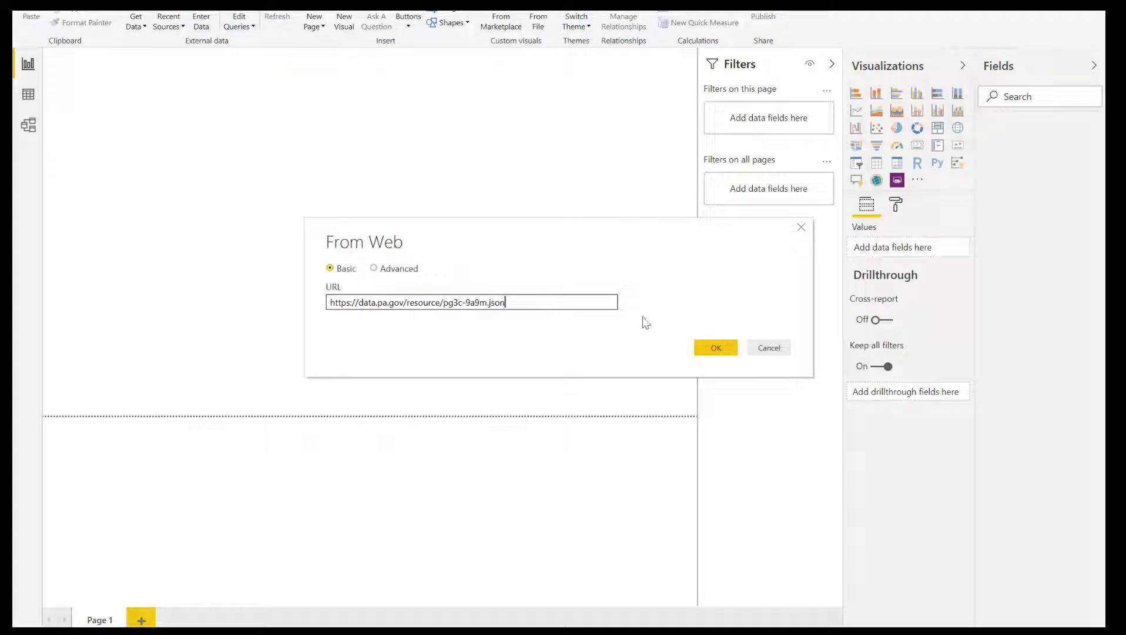
{"action": "left_click", "coordinate": [710, 347]}
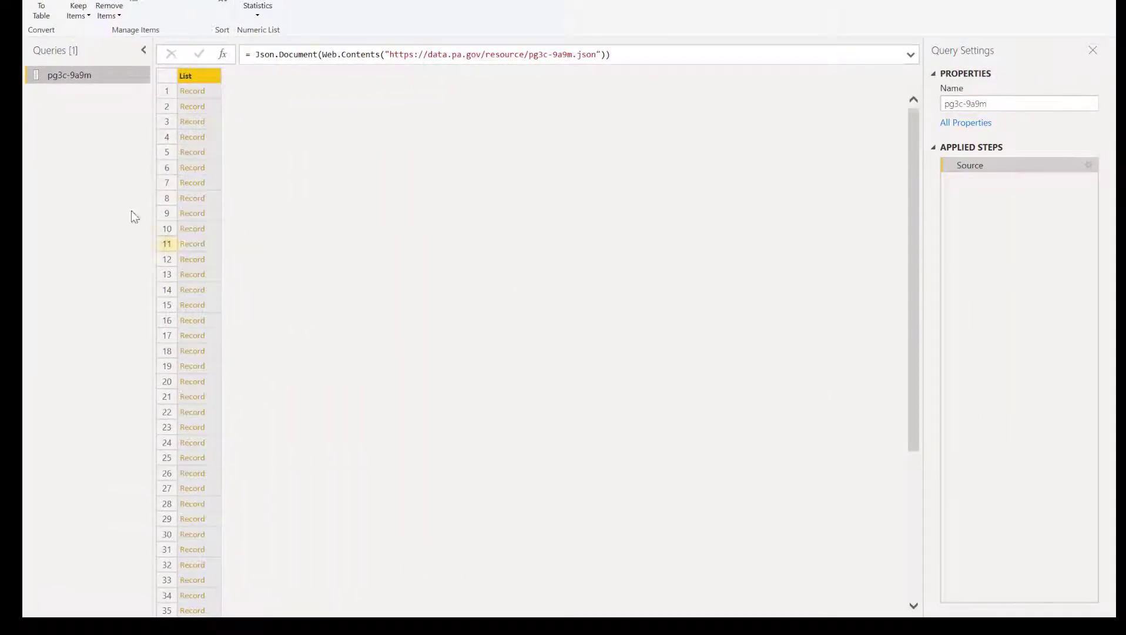
Step: Convert the record list to a table without a delimiter and expand Column1 into all its fields, keeping the original column name as prefix
{"action": "left_click", "coordinate": [192, 91]}
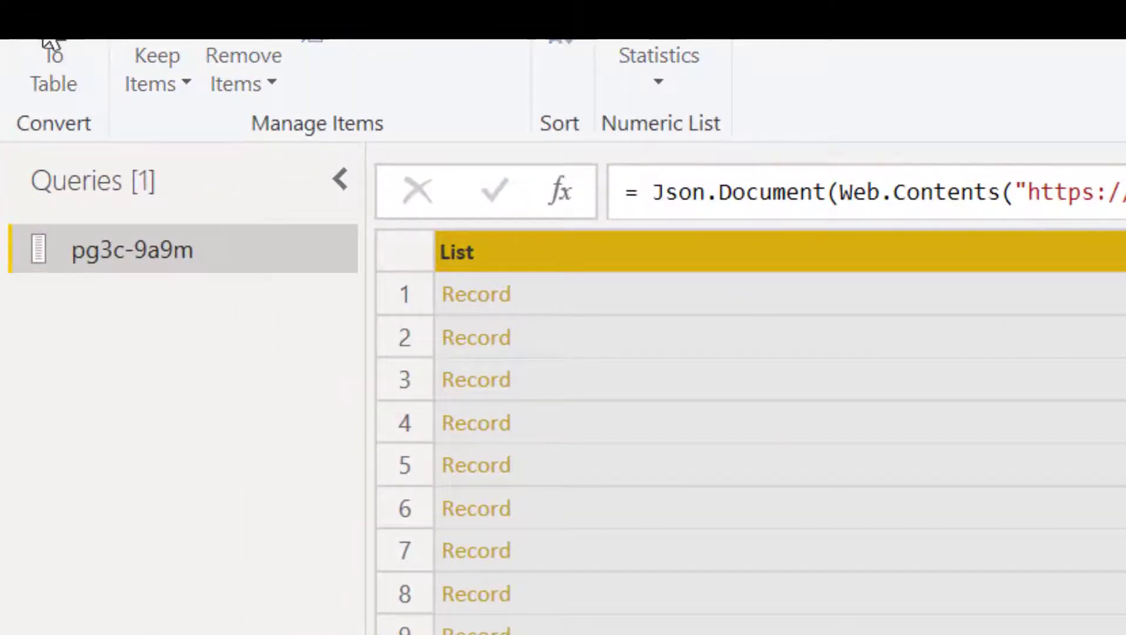
{"action": "left_click", "coordinate": [45, 41]}
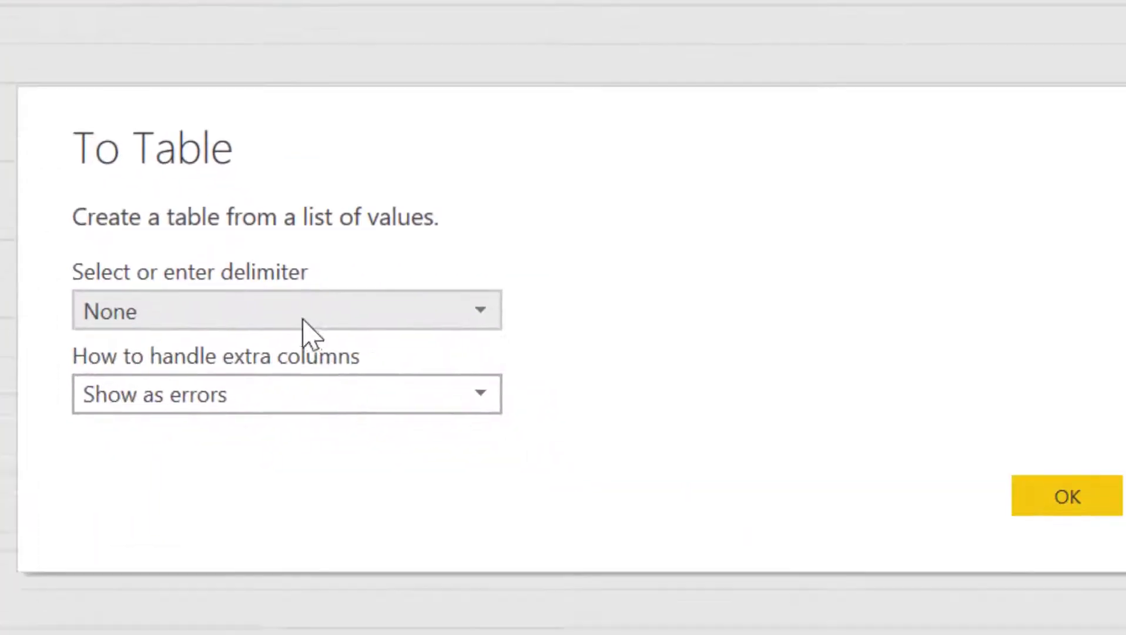
{"action": "left_click", "coordinate": [1029, 477]}
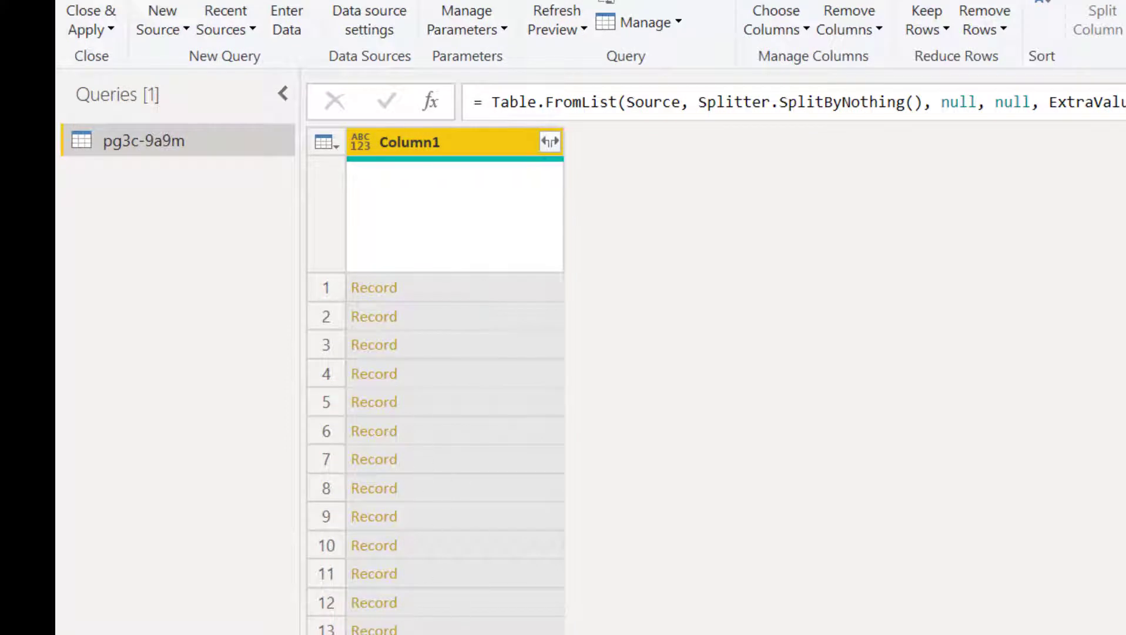
{"action": "left_click", "coordinate": [550, 142]}
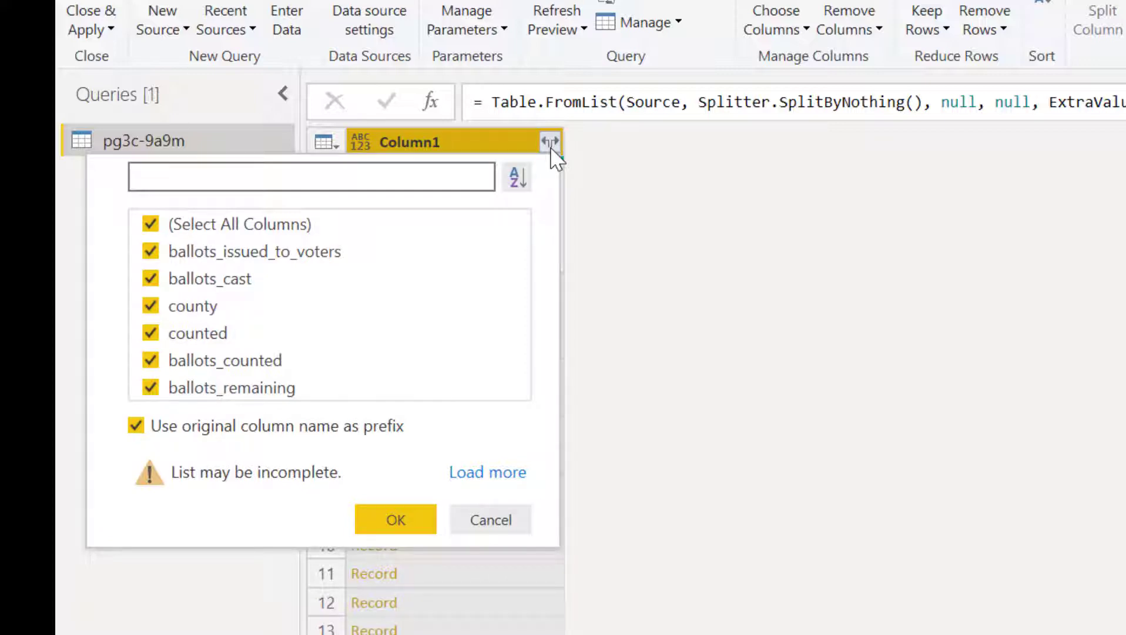
{"action": "left_click", "coordinate": [396, 520]}
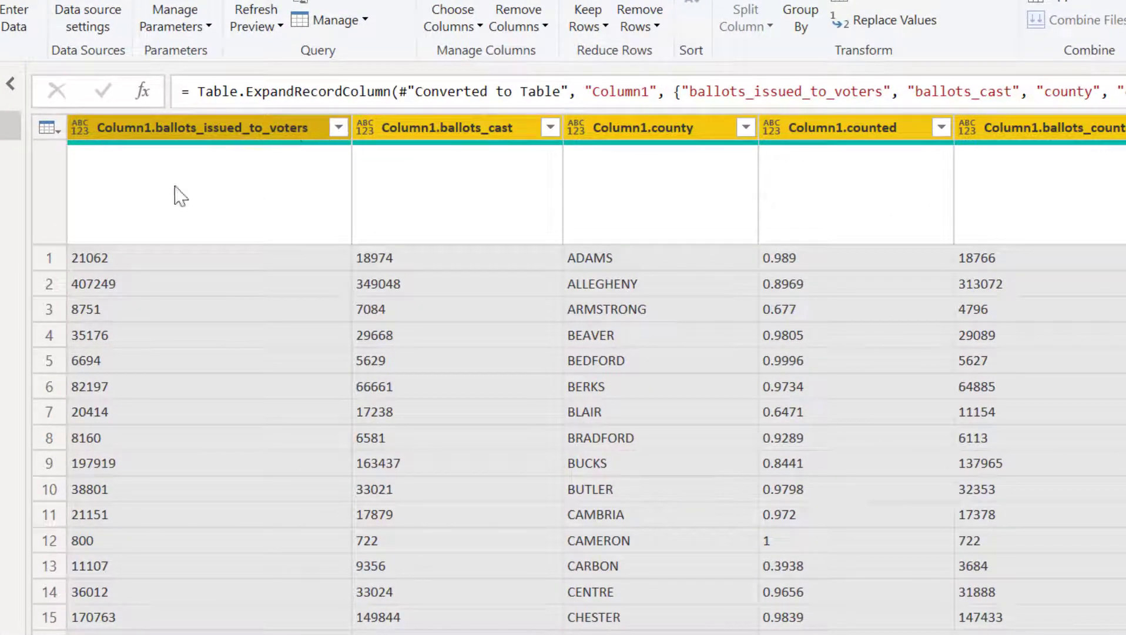
Step: Set the data type of the ballots_issued_to_voters and ballots_cast columns to Whole Number and of the county column to Text
{"action": "left_click", "coordinate": [81, 128]}
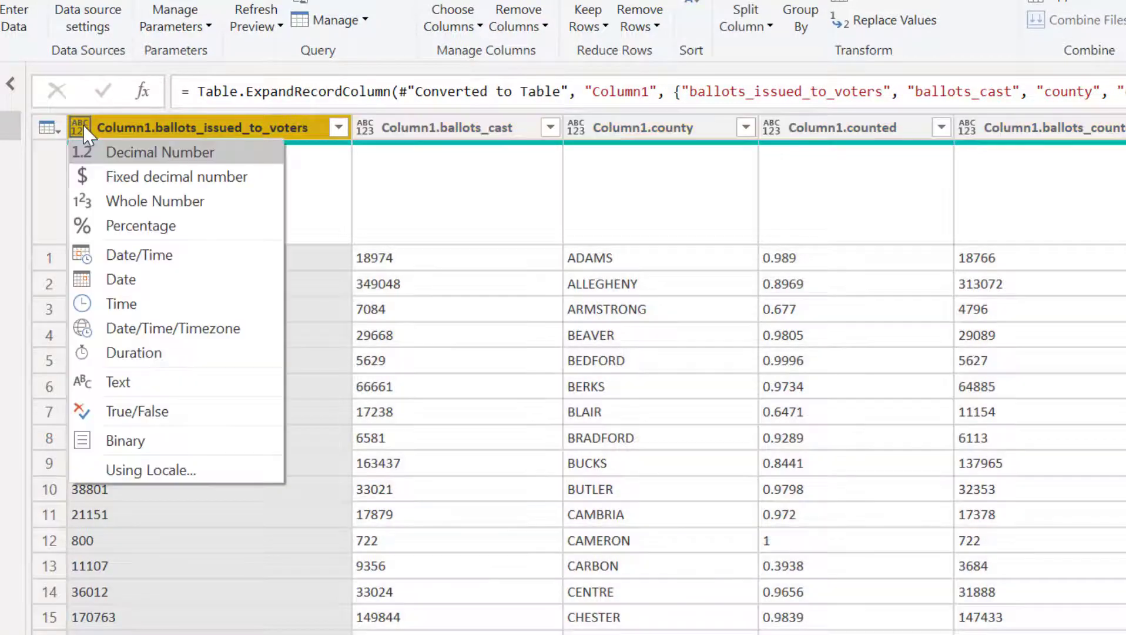
{"action": "left_click", "coordinate": [130, 207]}
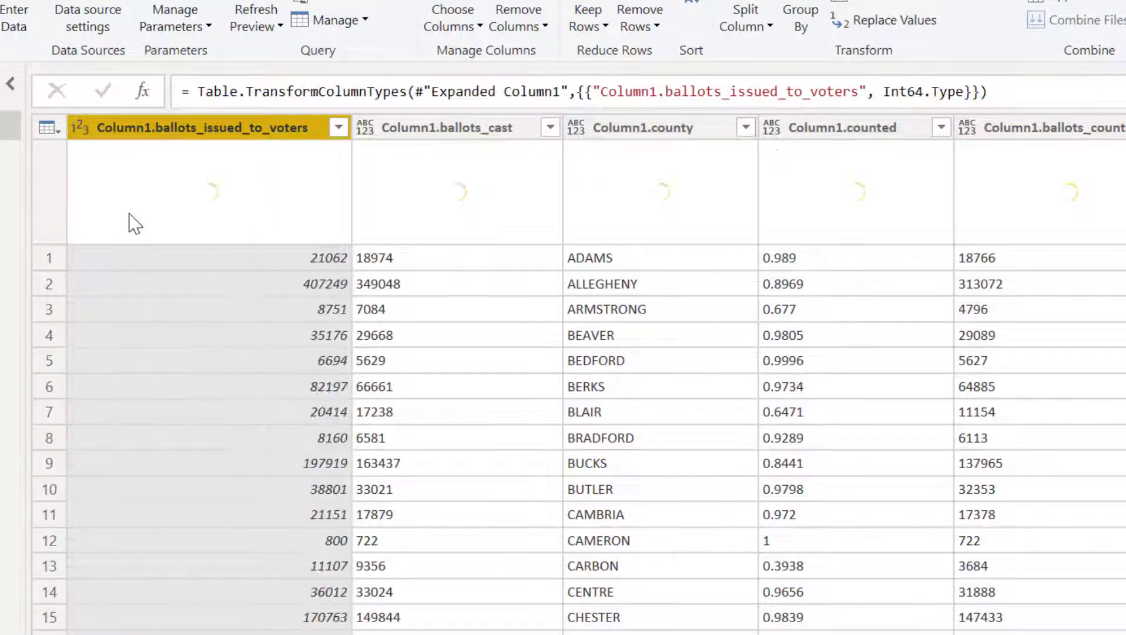
{"action": "left_click", "coordinate": [367, 125]}
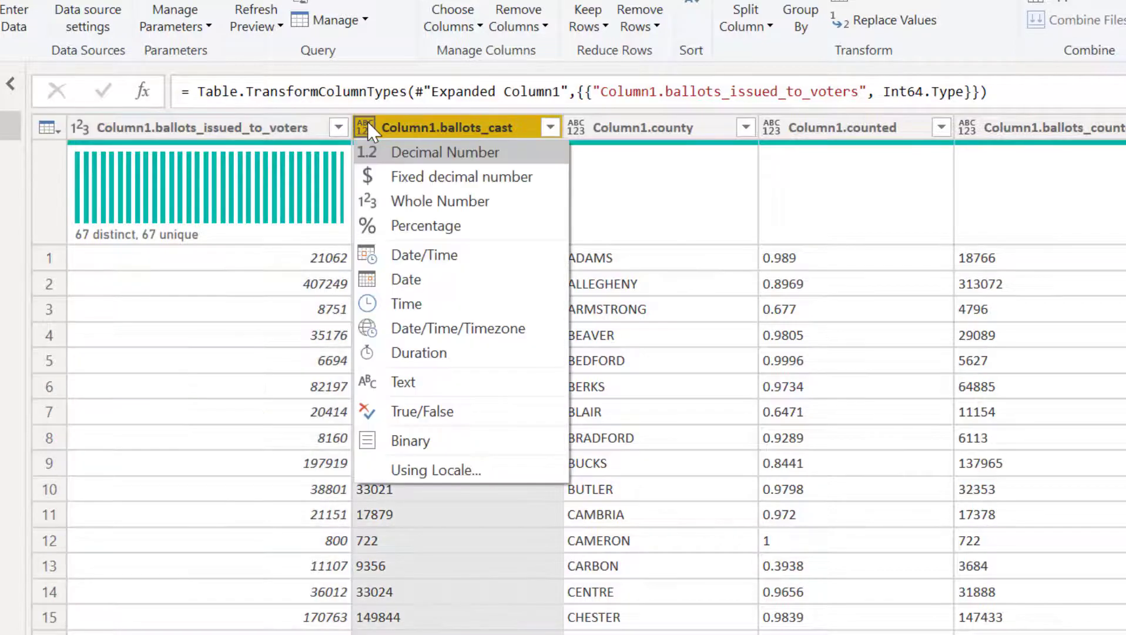
{"action": "left_click", "coordinate": [433, 201]}
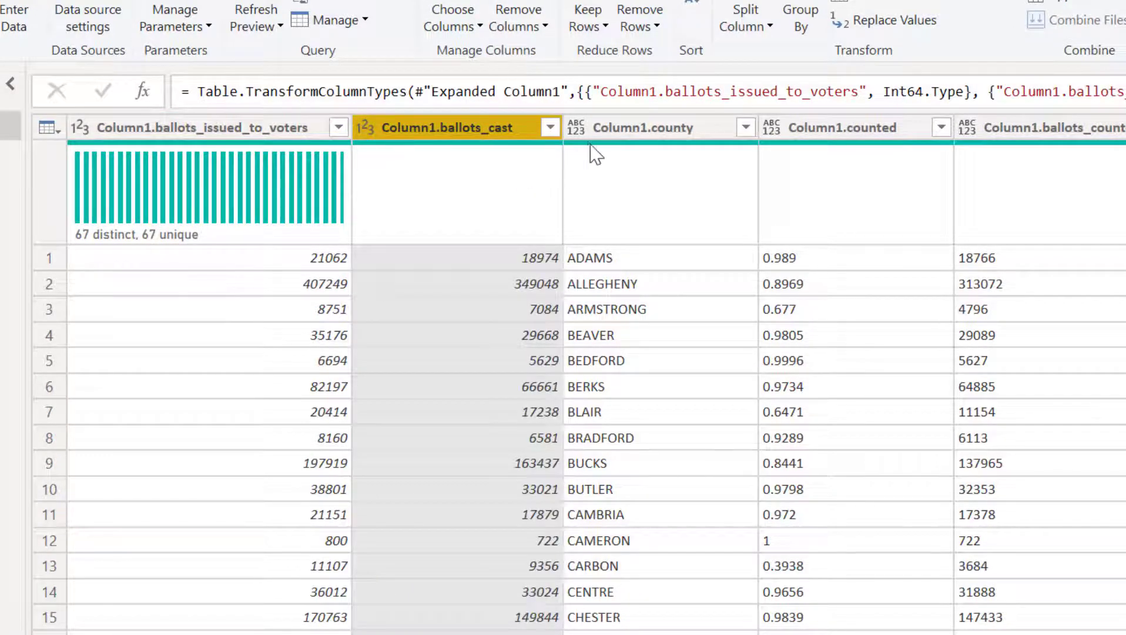
{"action": "left_click", "coordinate": [575, 128]}
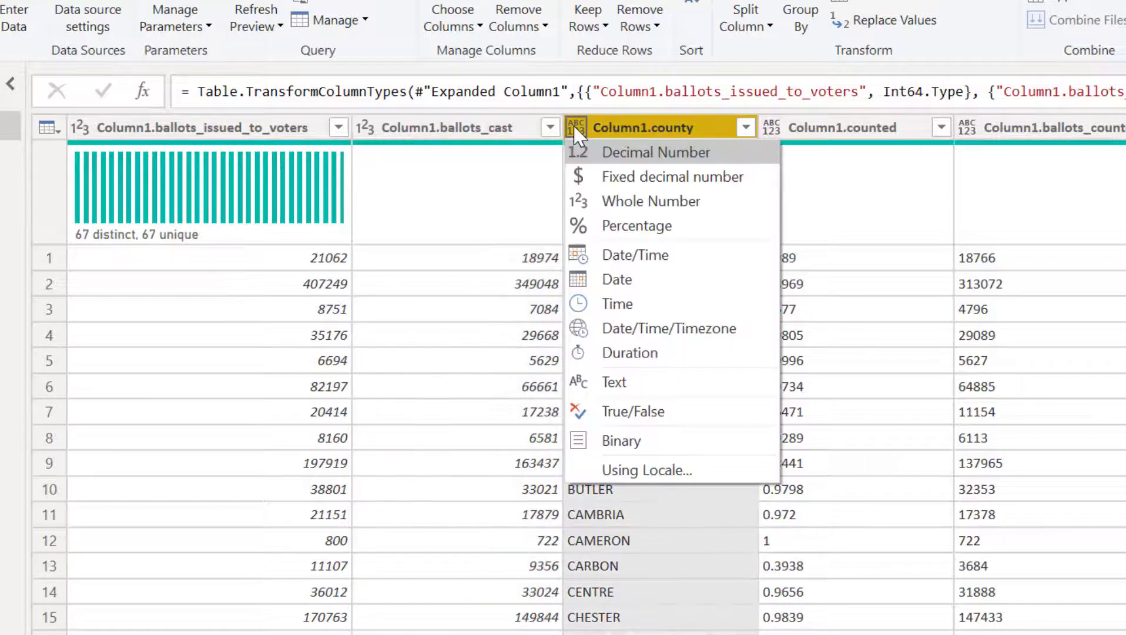
{"action": "left_click", "coordinate": [613, 381]}
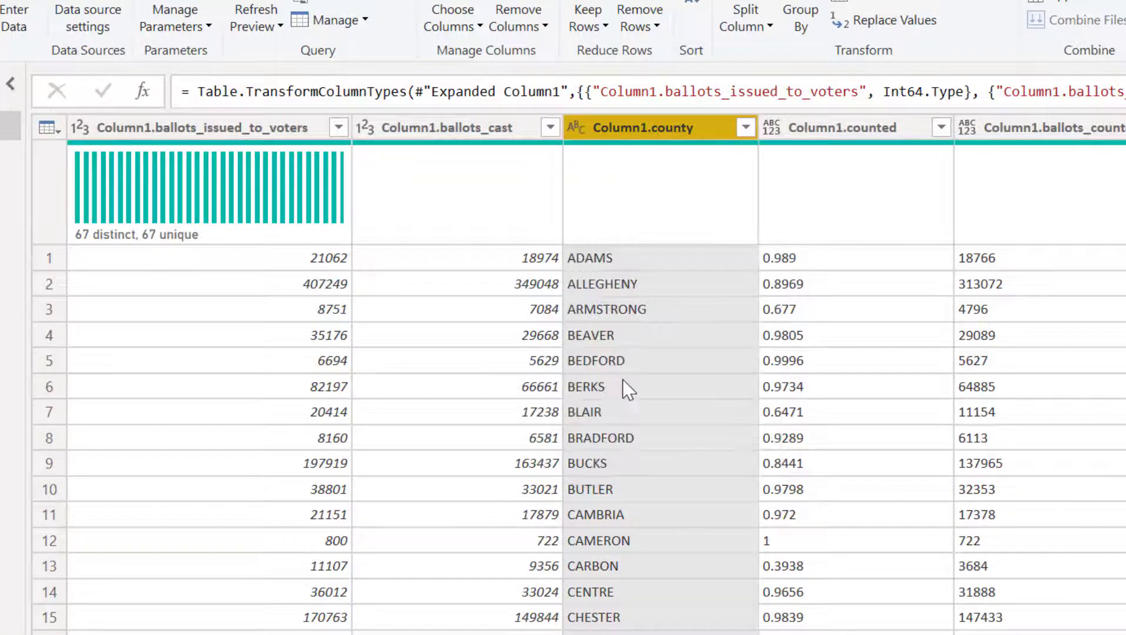
Step: Set the counted column's data type to Percentage and the ballots_counted and ballots_remaining columns to Whole Number
{"action": "left_click", "coordinate": [774, 131]}
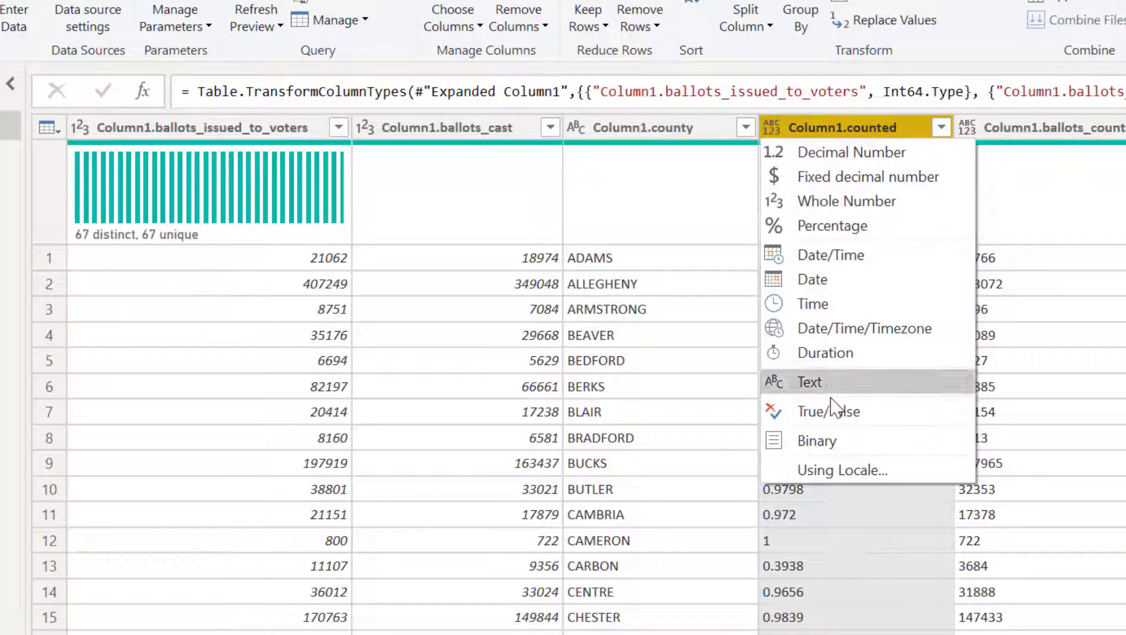
{"action": "left_click", "coordinate": [846, 226]}
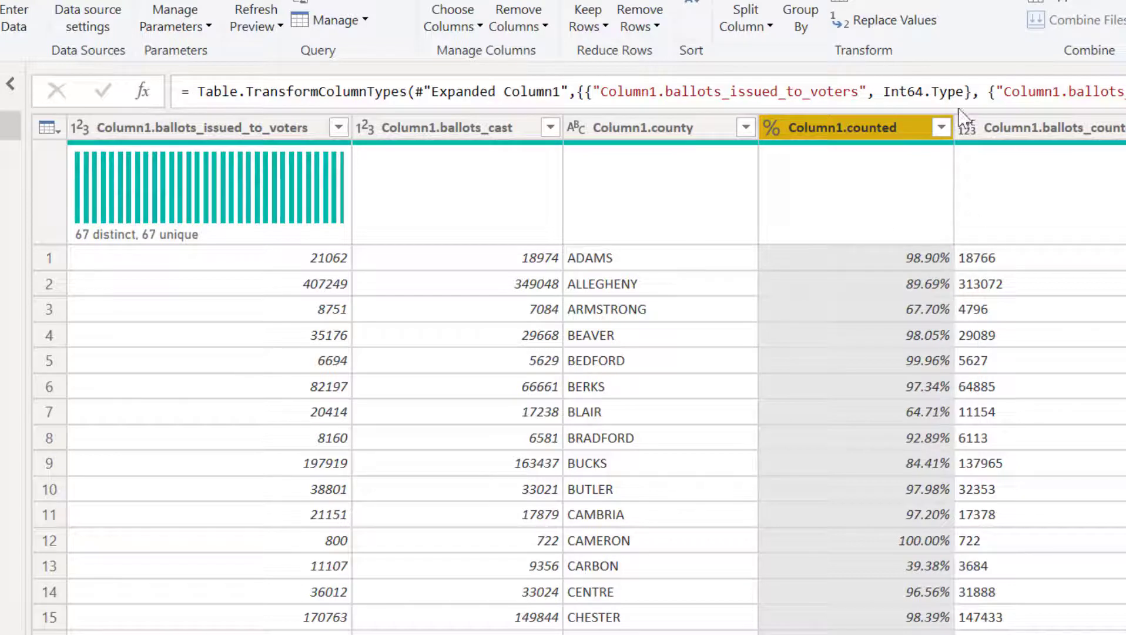
{"action": "left_click", "coordinate": [967, 131]}
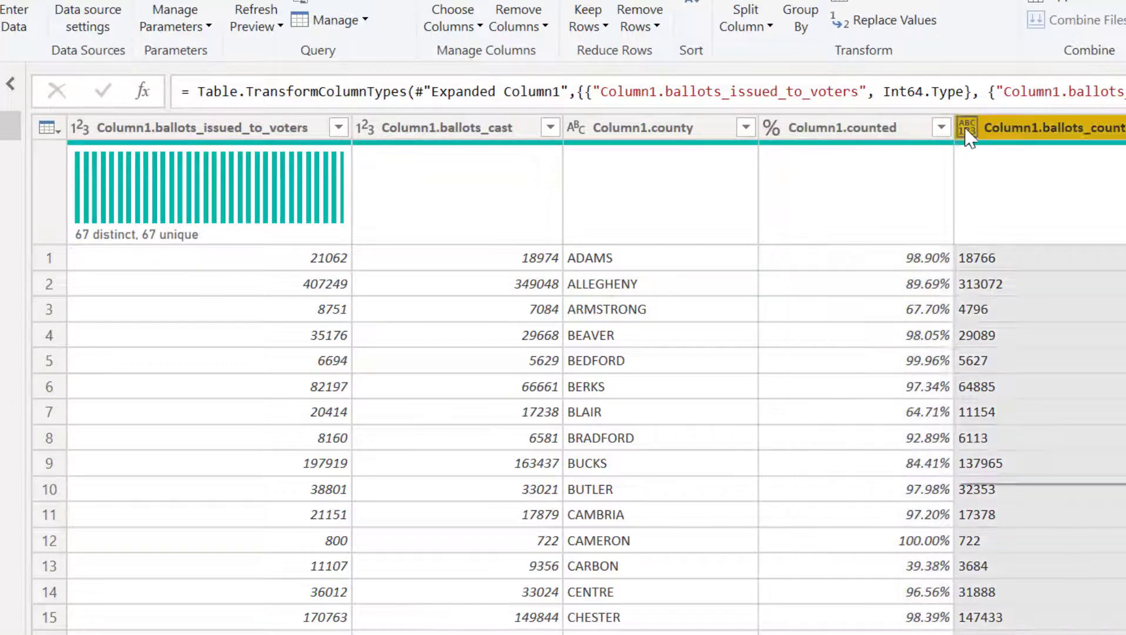
{"action": "left_click", "coordinate": [967, 127]}
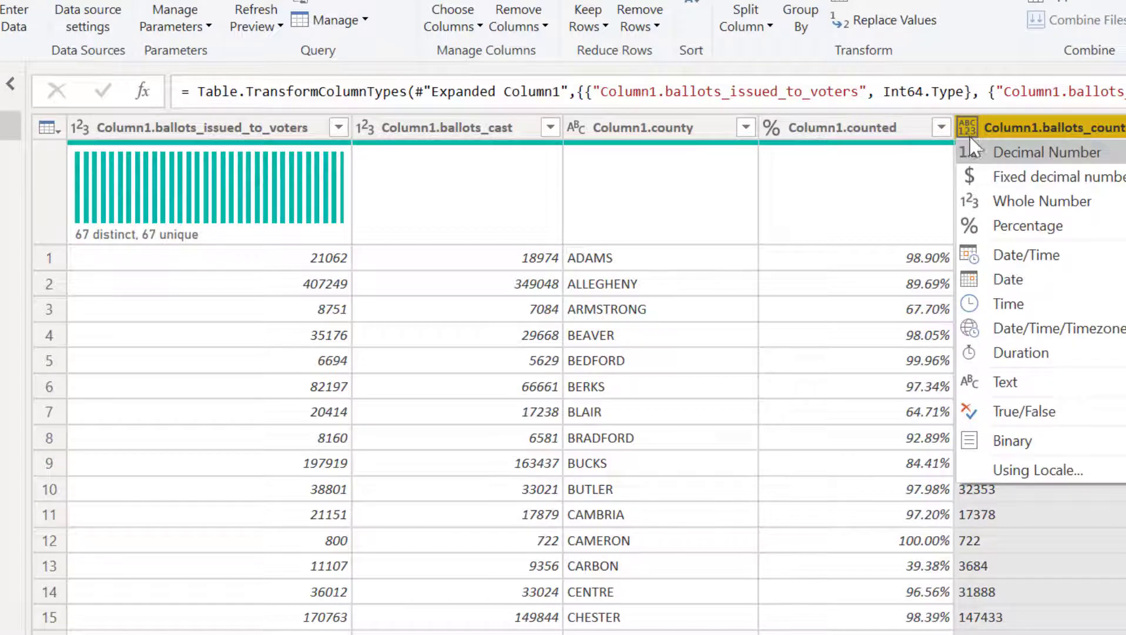
{"action": "left_click", "coordinate": [1006, 202]}
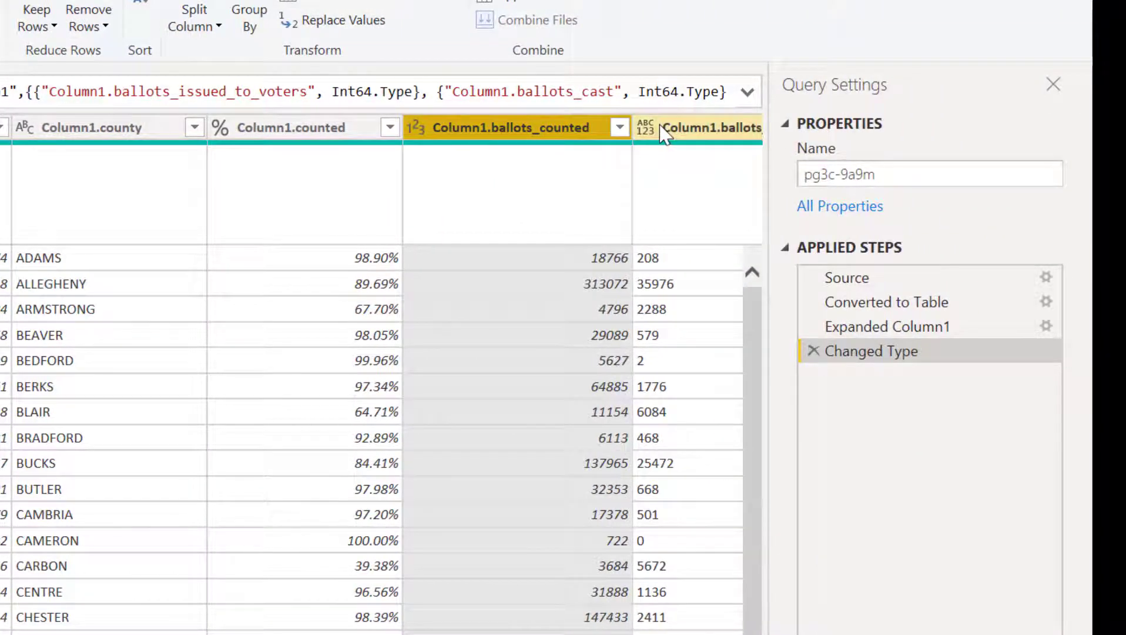
{"action": "left_click", "coordinate": [664, 131]}
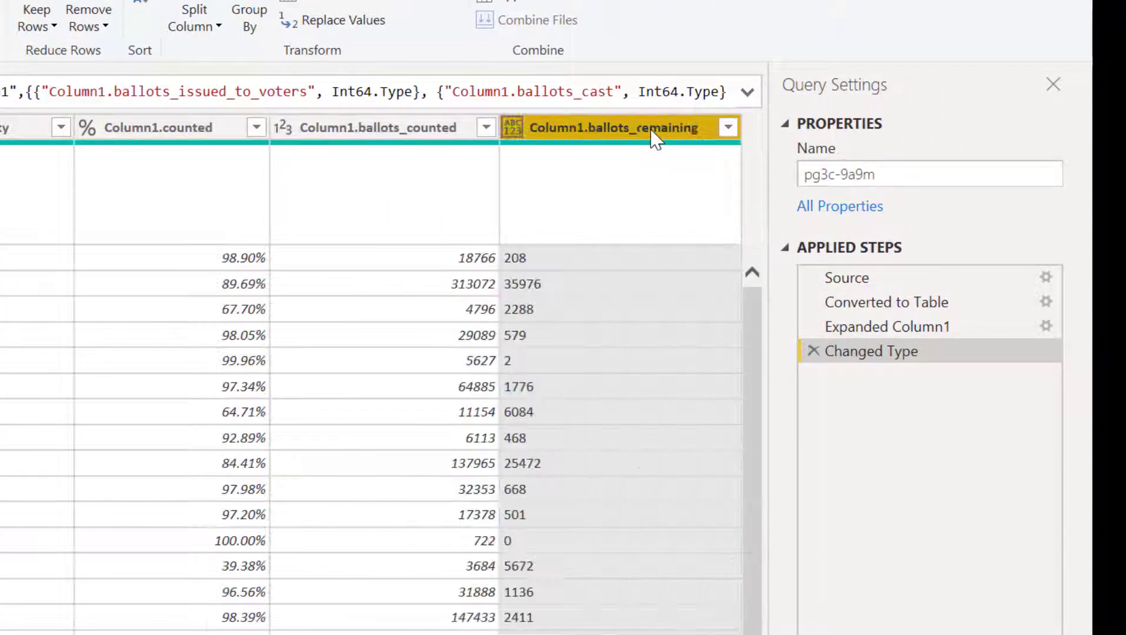
{"action": "left_click", "coordinate": [514, 129]}
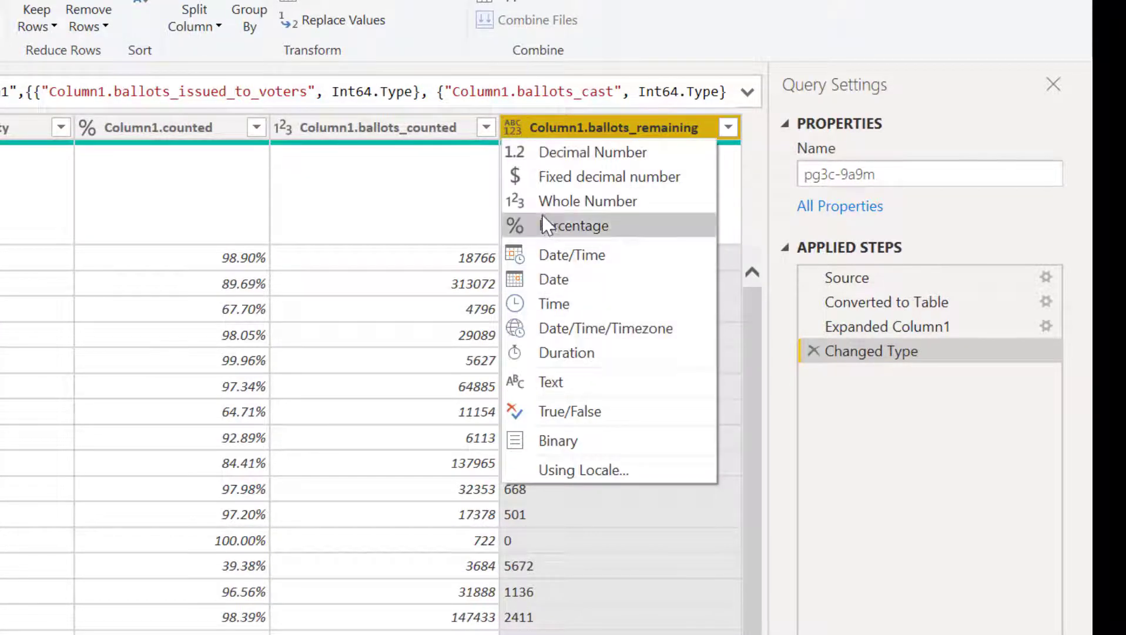
{"action": "left_click", "coordinate": [553, 201]}
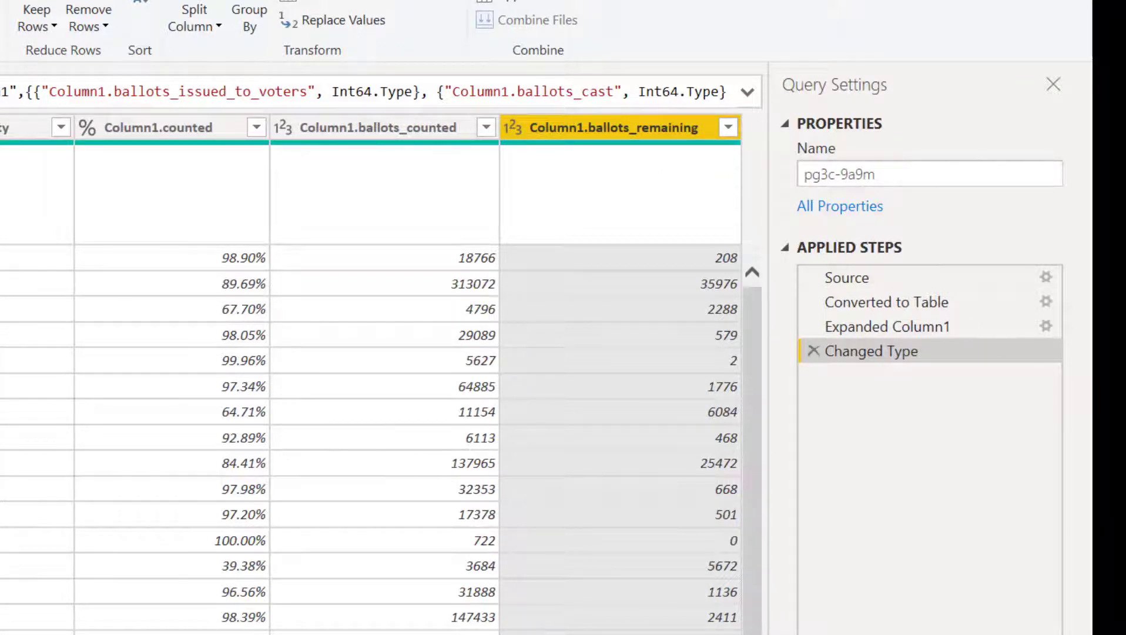
Step: Rename the ballots_issued_to_voters column to Ballots issued
{"action": "scroll", "coordinate": [376, 382], "scroll_direction": "left", "scroll_amount": 3}
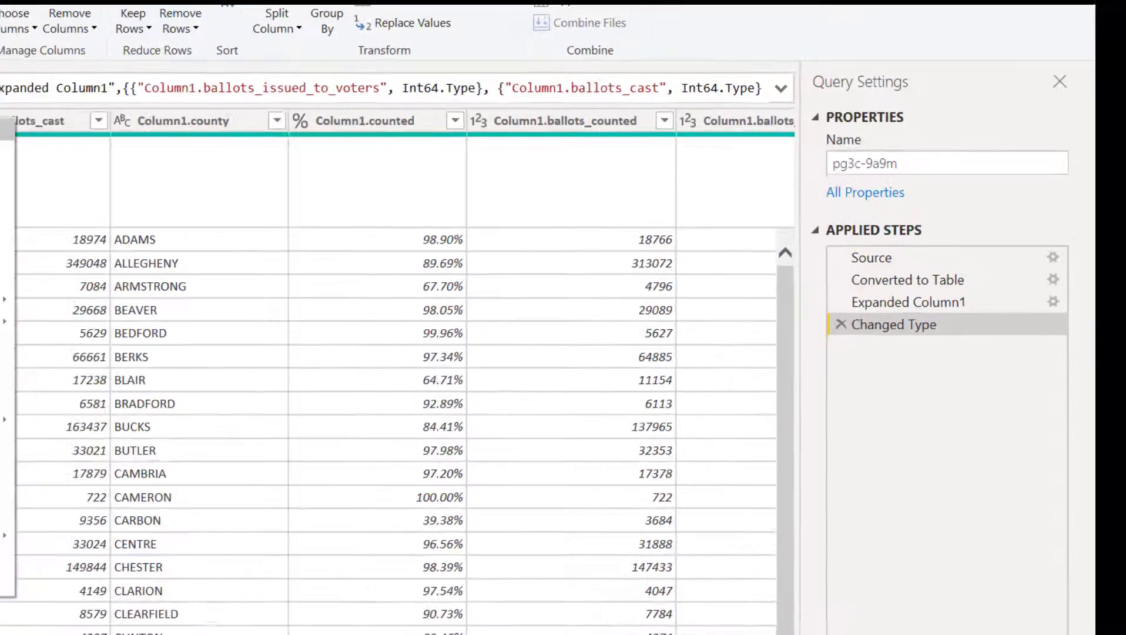
{"action": "right_click", "coordinate": [197, 96]}
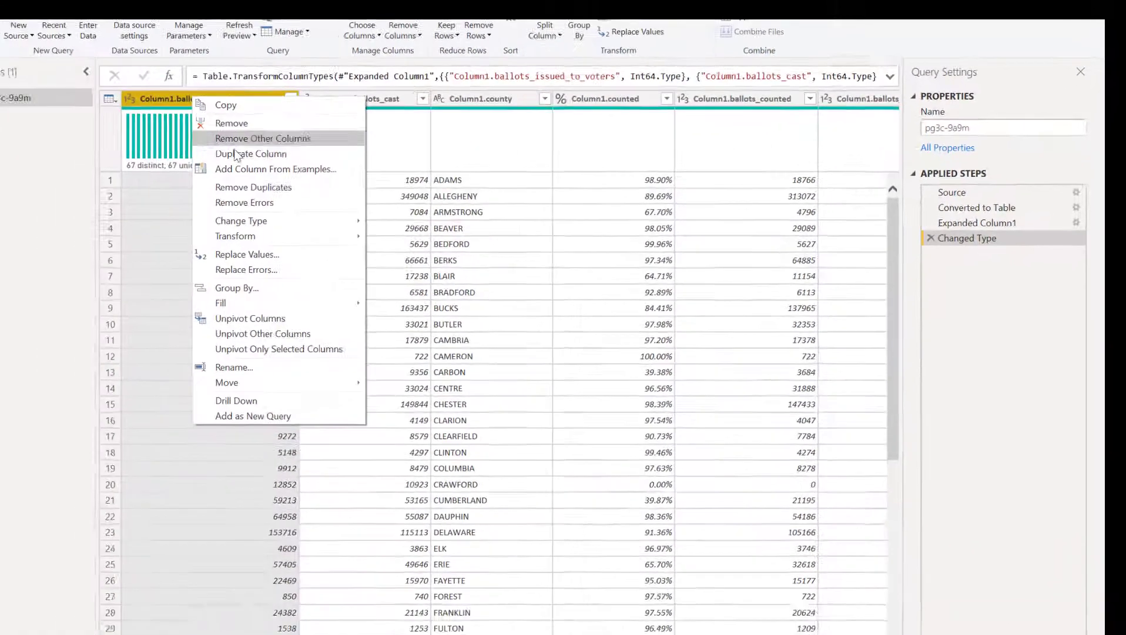
{"action": "left_click", "coordinate": [299, 356]}
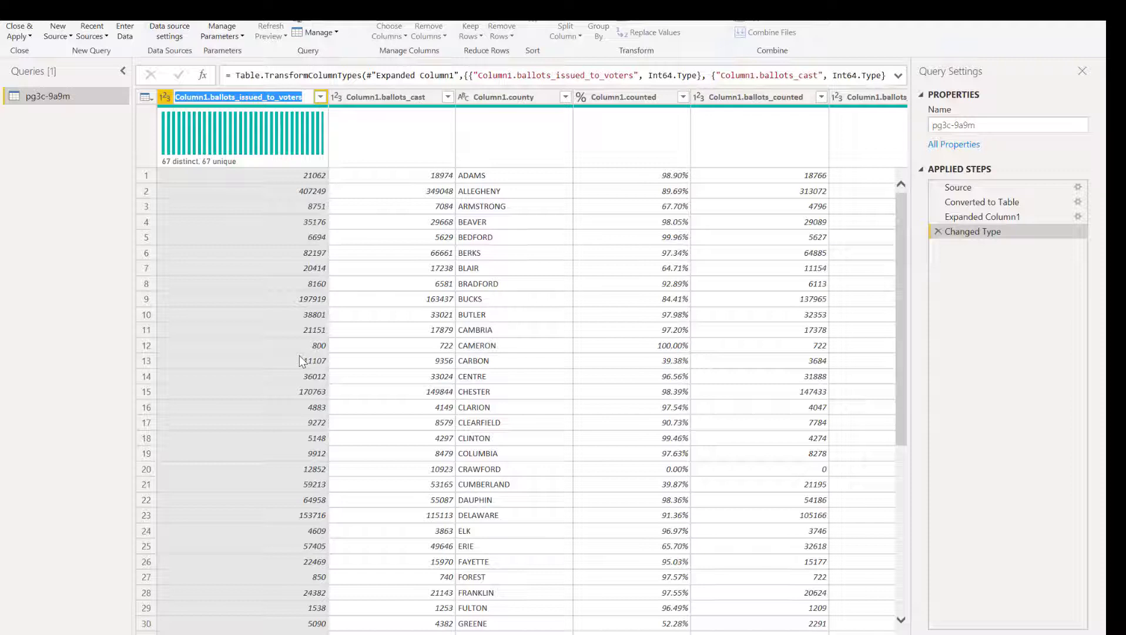
{"action": "type", "text": "Ba"}
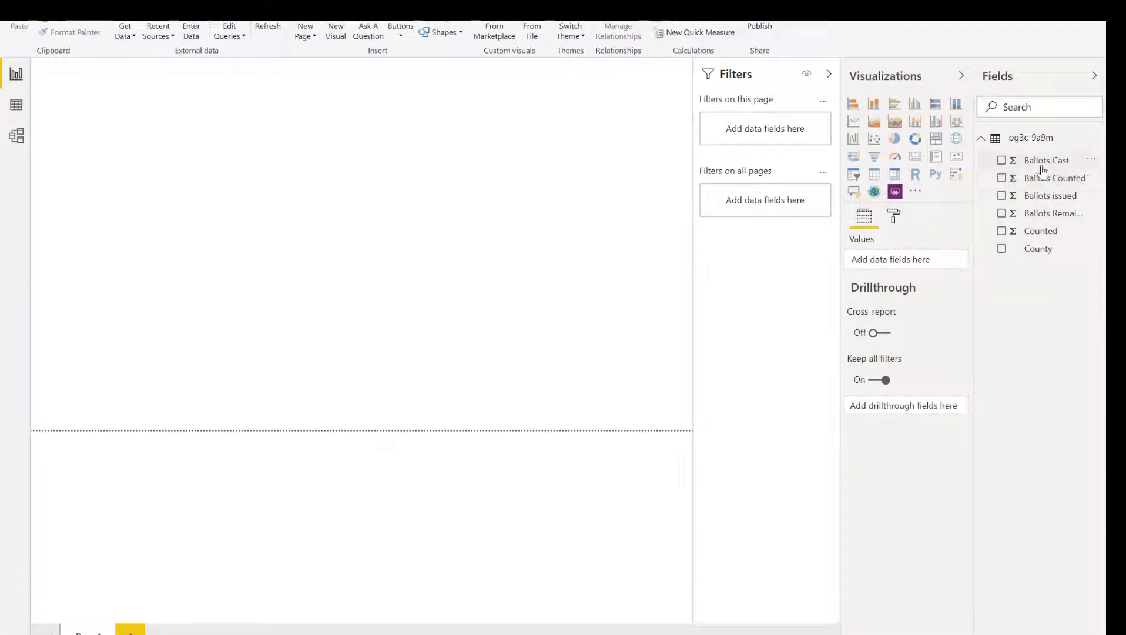
Step: Add a clustered column chart, enlarge it across most of the page, and plot Ballots issued by County
{"action": "left_click", "coordinate": [915, 104]}
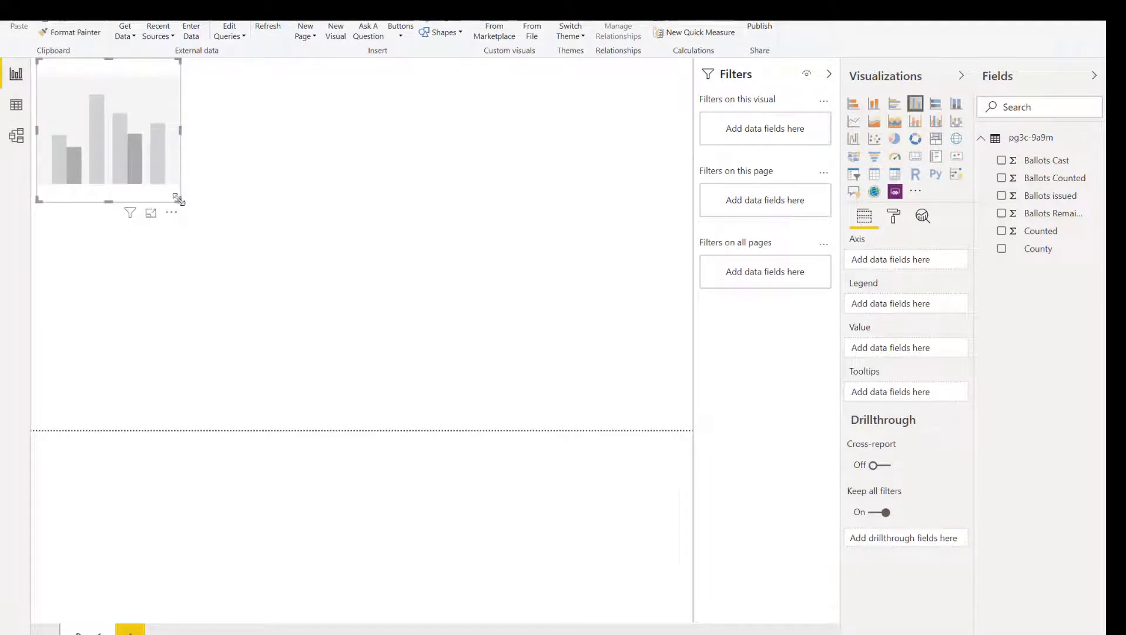
{"action": "left_click_drag", "start_coordinate": [178, 200], "coordinate": [627, 363]}
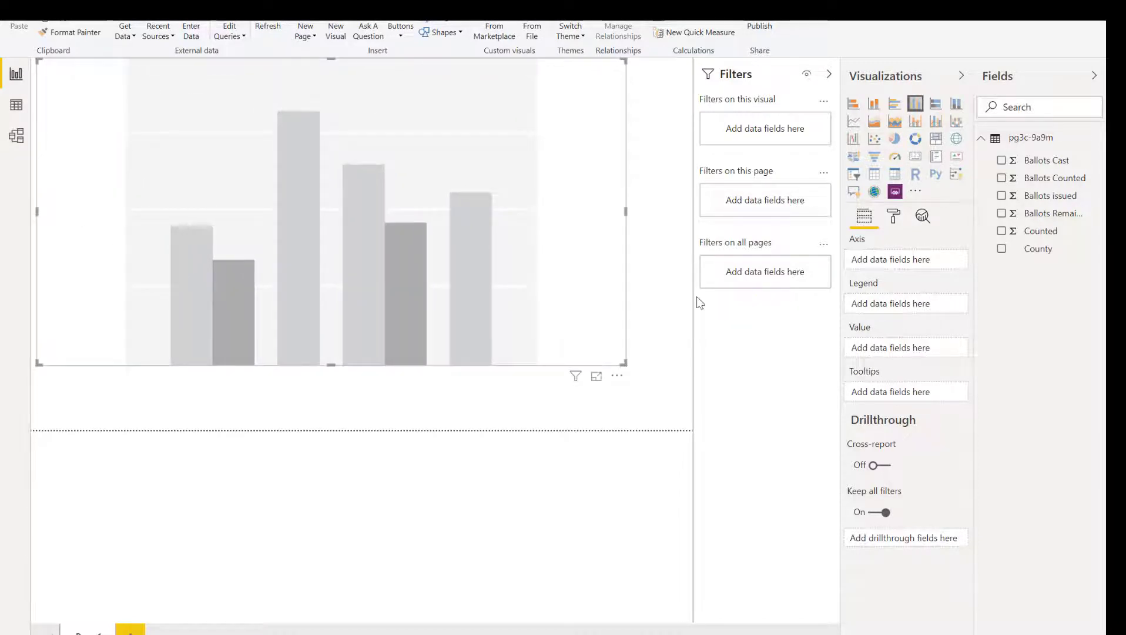
{"action": "left_click_drag", "start_coordinate": [1041, 253], "coordinate": [908, 259]}
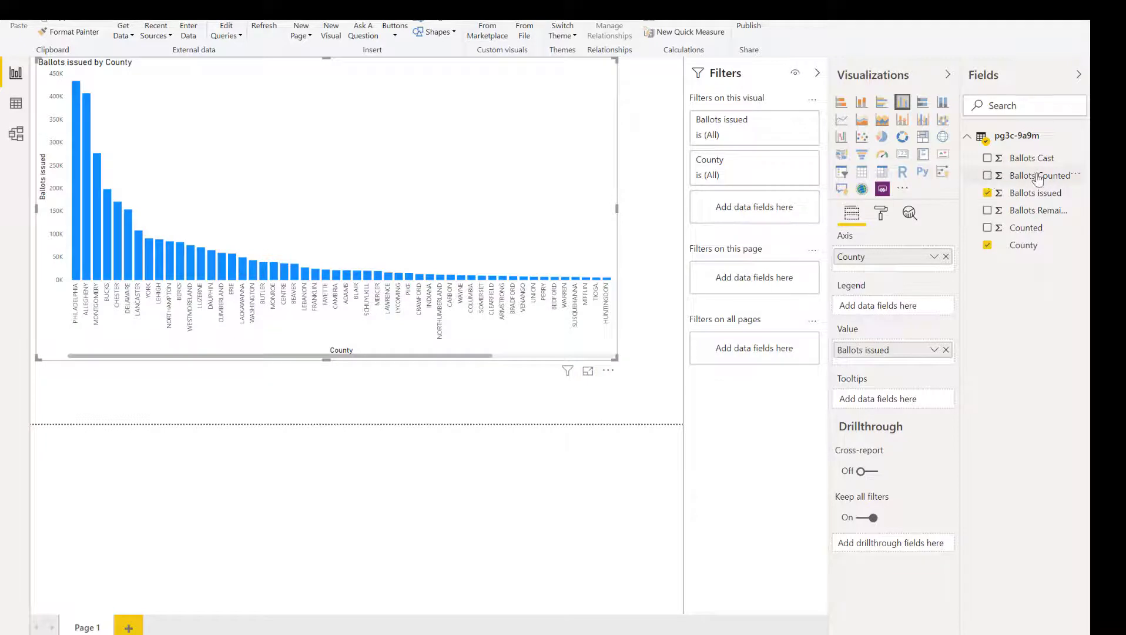
Step: Add Ballots Counted and Ballots Remaining to the chart's values and narrow the chart to free space beside it
{"action": "left_click_drag", "start_coordinate": [1038, 178], "coordinate": [885, 360]}
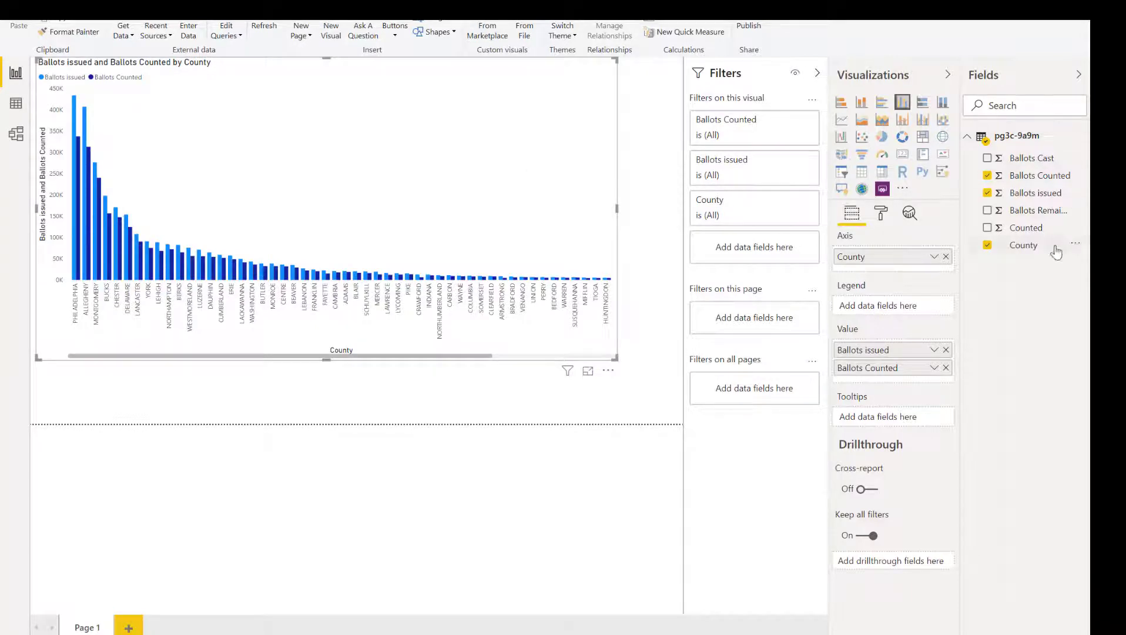
{"action": "left_click_drag", "start_coordinate": [1022, 213], "coordinate": [887, 382]}
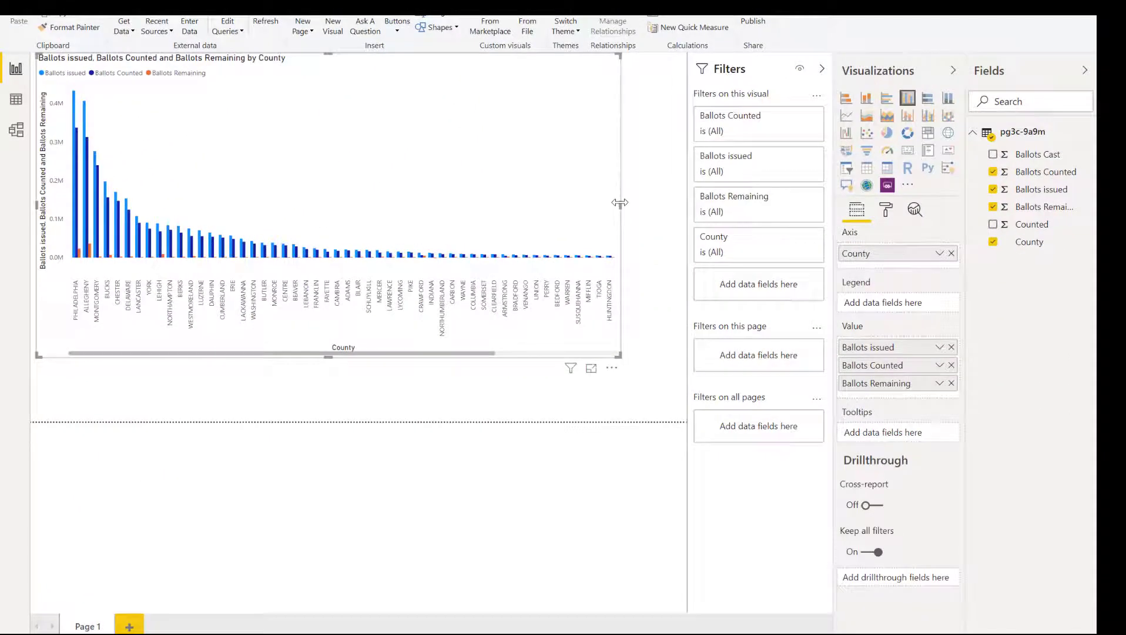
{"action": "left_click_drag", "start_coordinate": [620, 202], "coordinate": [519, 206]}
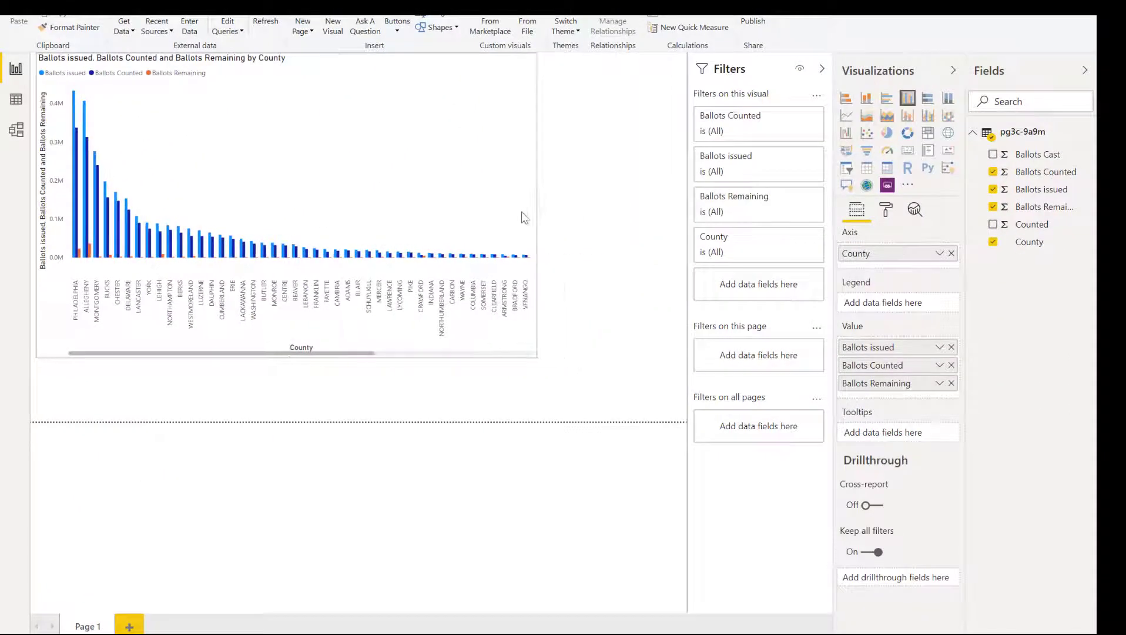
Step: Add a separate slicer for the County field in the free space beside the column chart
{"action": "left_click", "coordinate": [846, 170]}
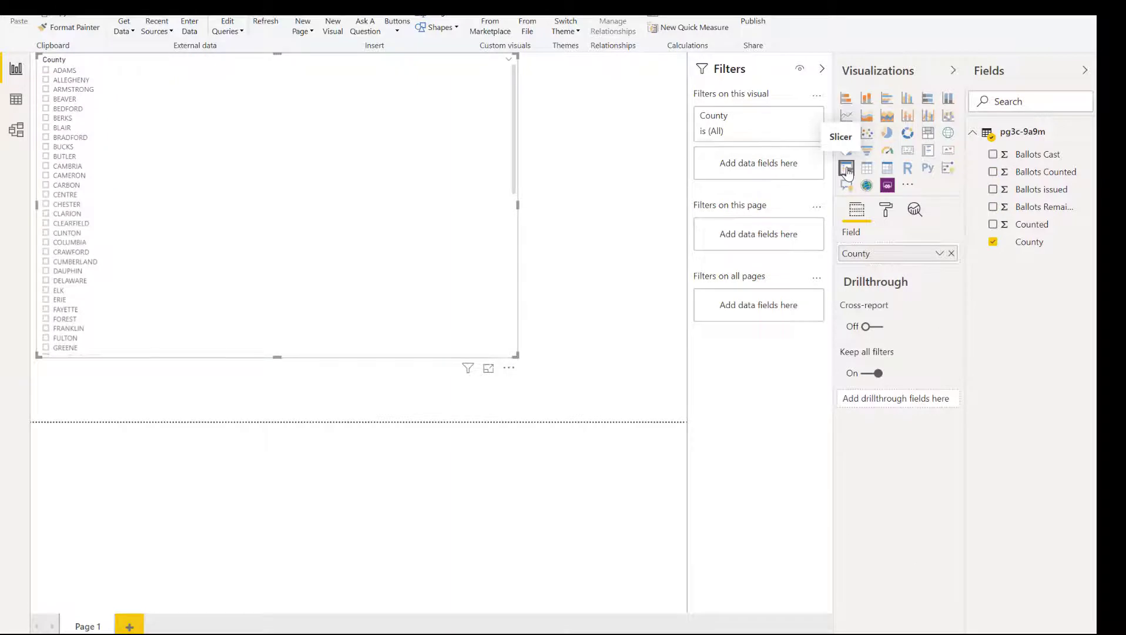
{"action": "key", "text": "ctrl+z"}
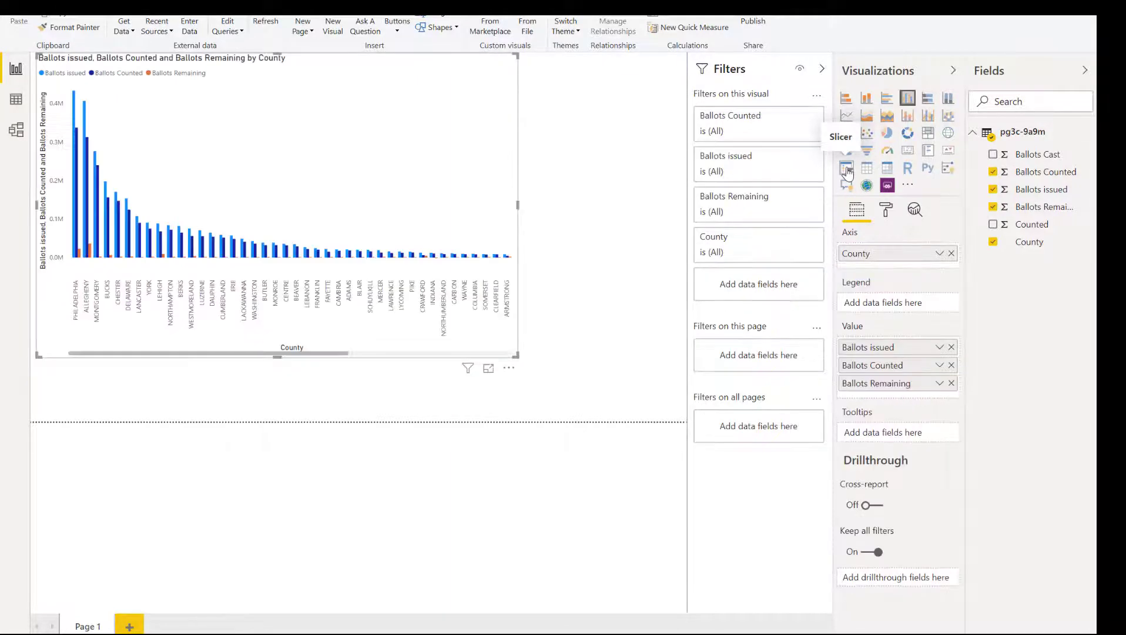
{"action": "left_click", "coordinate": [553, 111]}
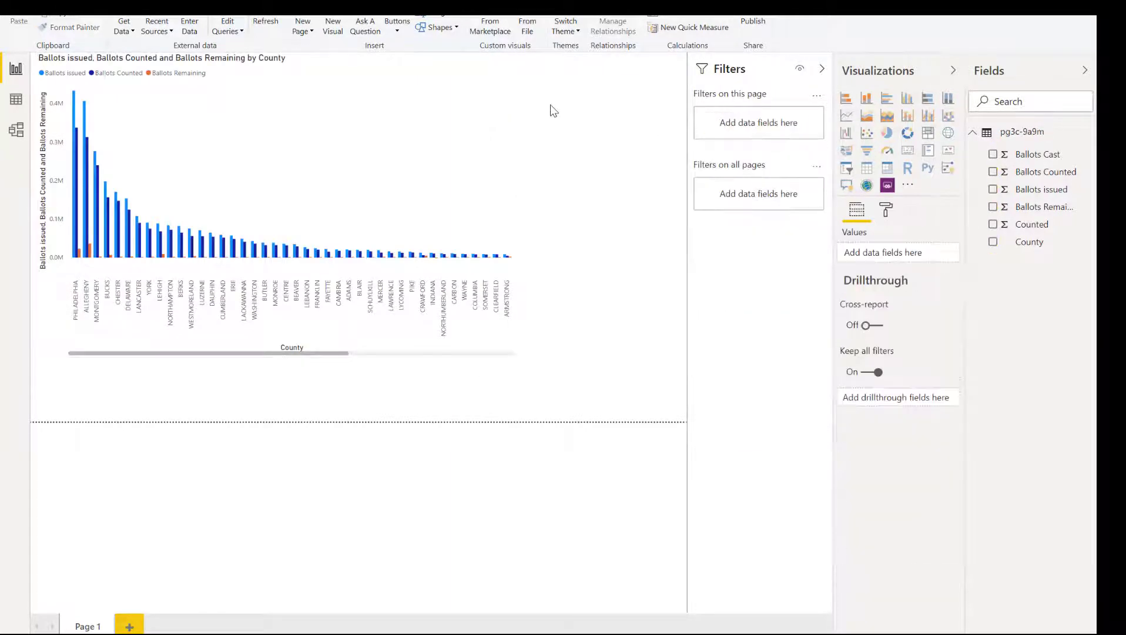
{"action": "left_click", "coordinate": [846, 168]}
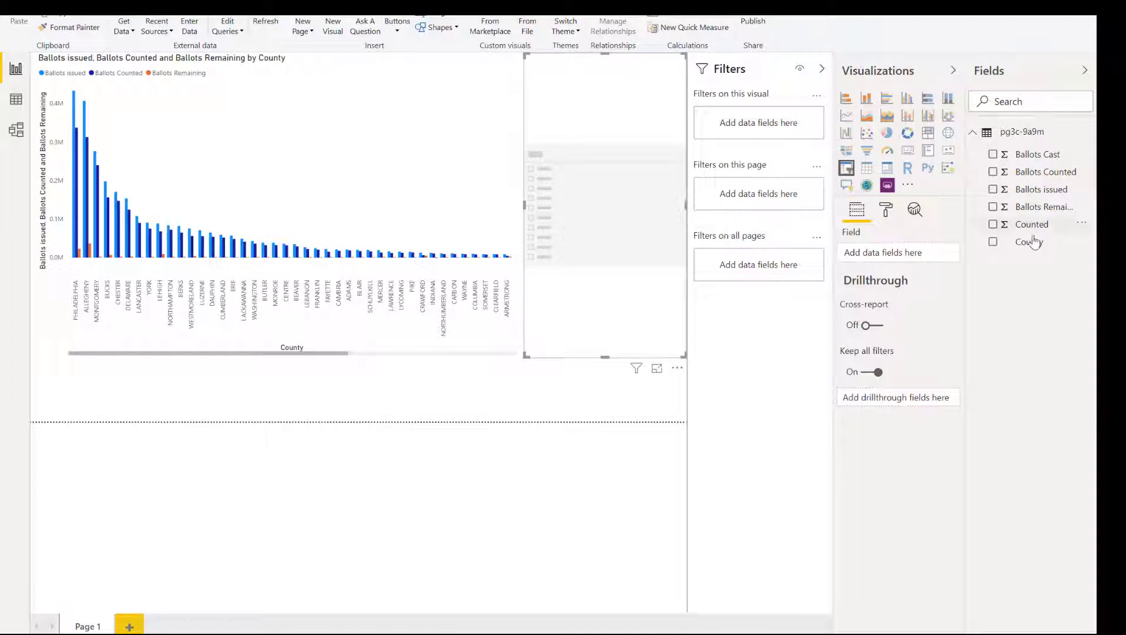
{"action": "left_click", "coordinate": [993, 241]}
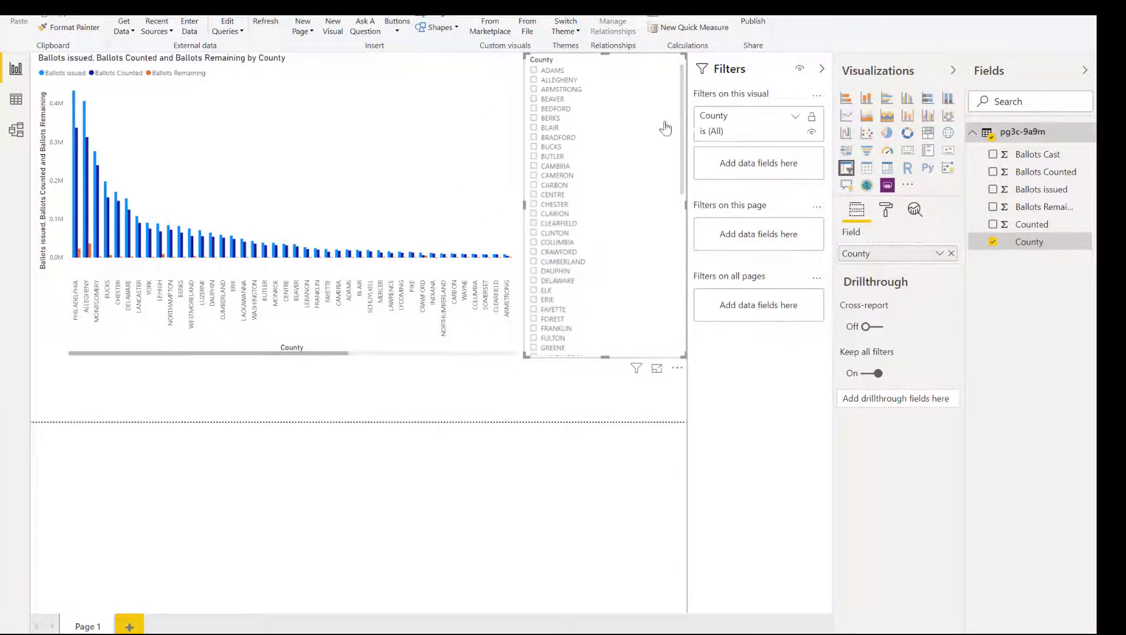
Step: Filter the chart with the County slicer to PHILADELPHIA and ALLEGHENY
{"action": "left_click_drag", "start_coordinate": [682, 141], "coordinate": [681, 373]}
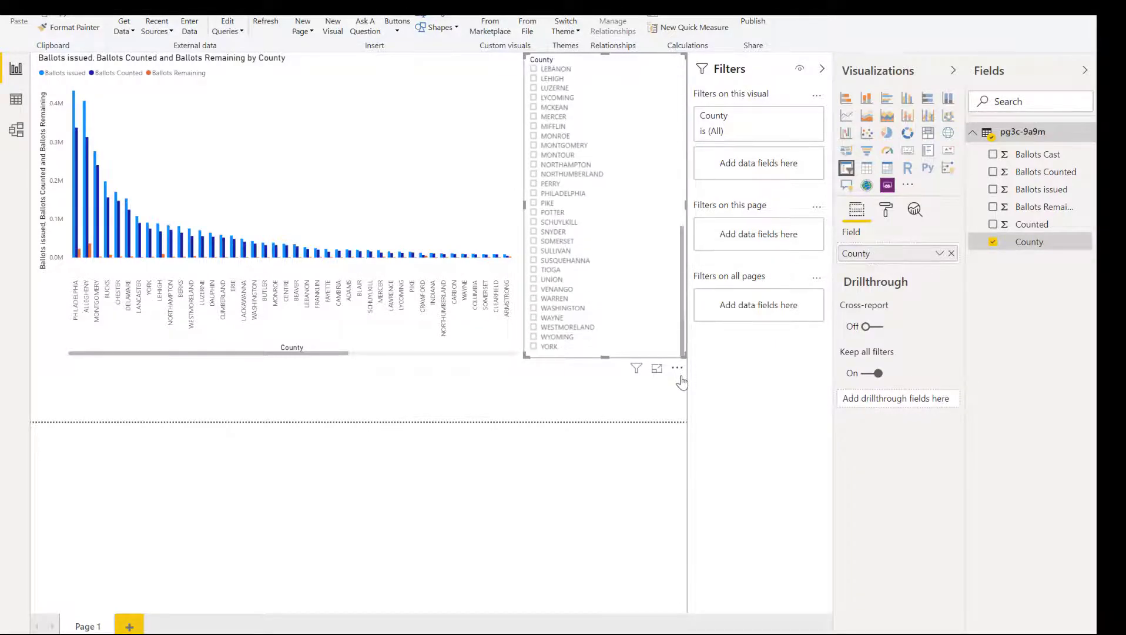
{"action": "left_click", "coordinate": [533, 194]}
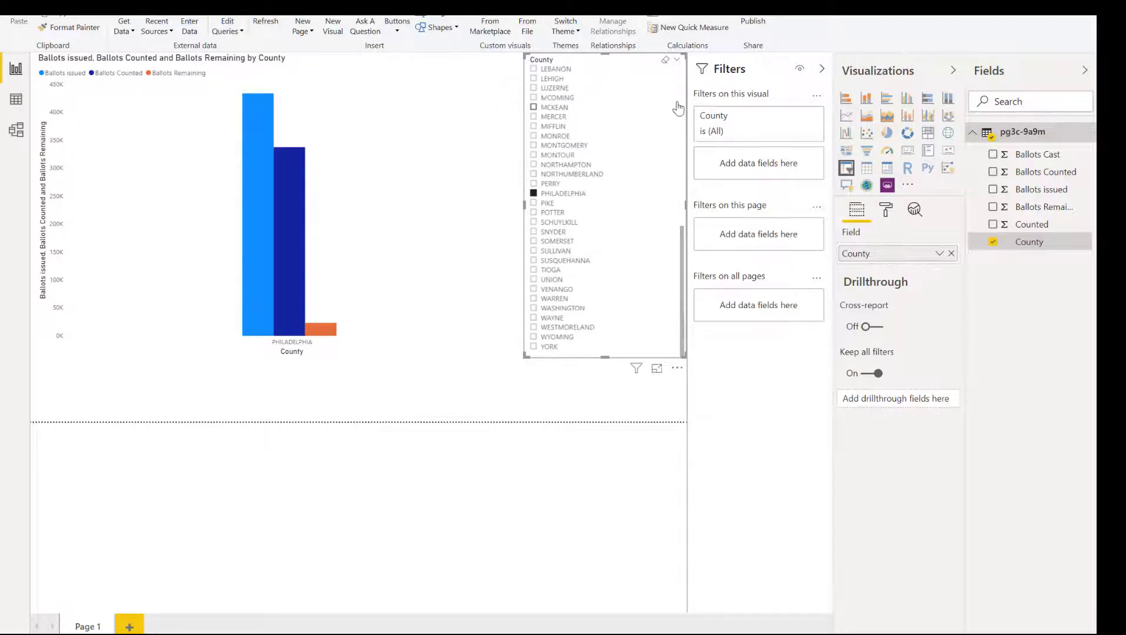
{"action": "scroll", "coordinate": [684, 98], "scroll_direction": "up", "scroll_amount": 3}
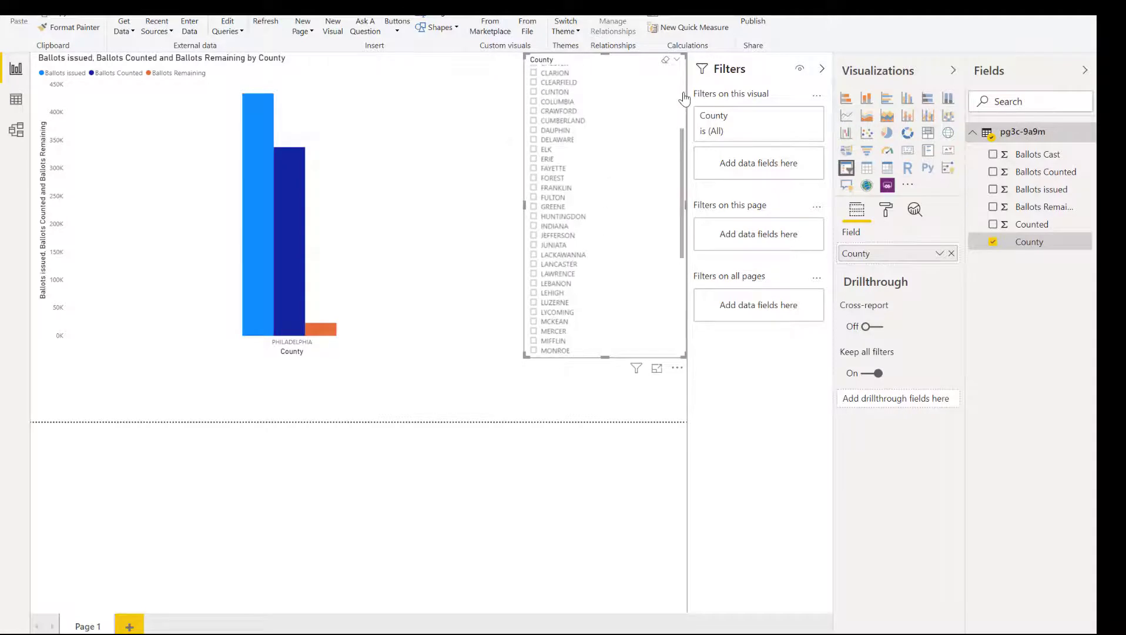
{"action": "scroll", "coordinate": [684, 99], "scroll_direction": "up", "scroll_amount": 3}
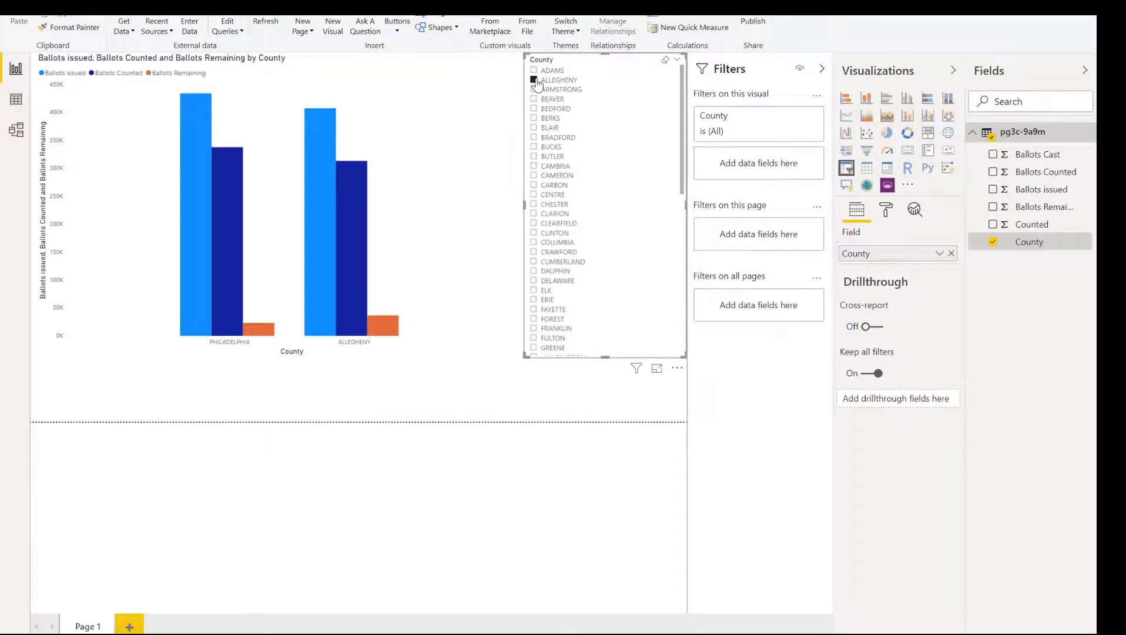
{"action": "left_click", "coordinate": [436, 233]}
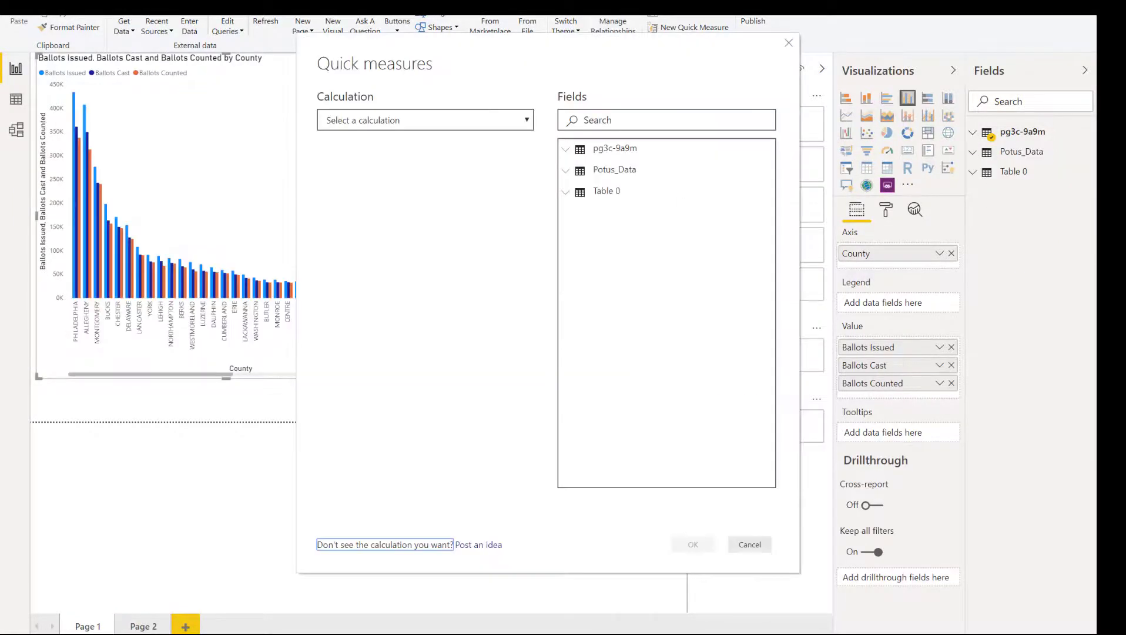
Step: Dismiss the Quick measures dialog without creating a calculation
{"action": "left_click", "coordinate": [744, 543]}
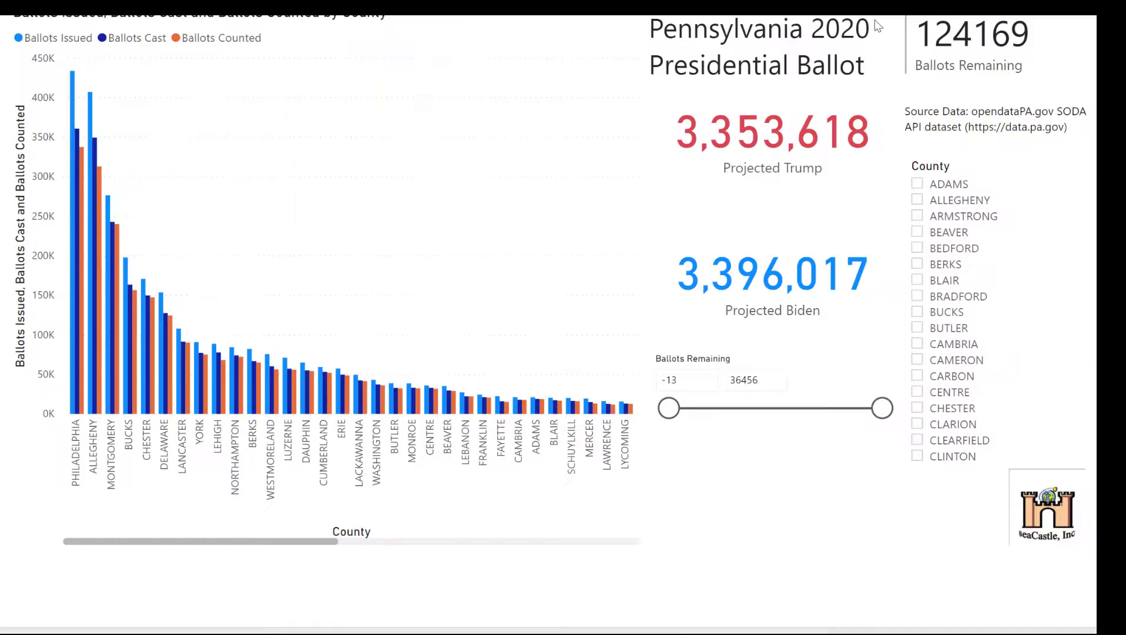